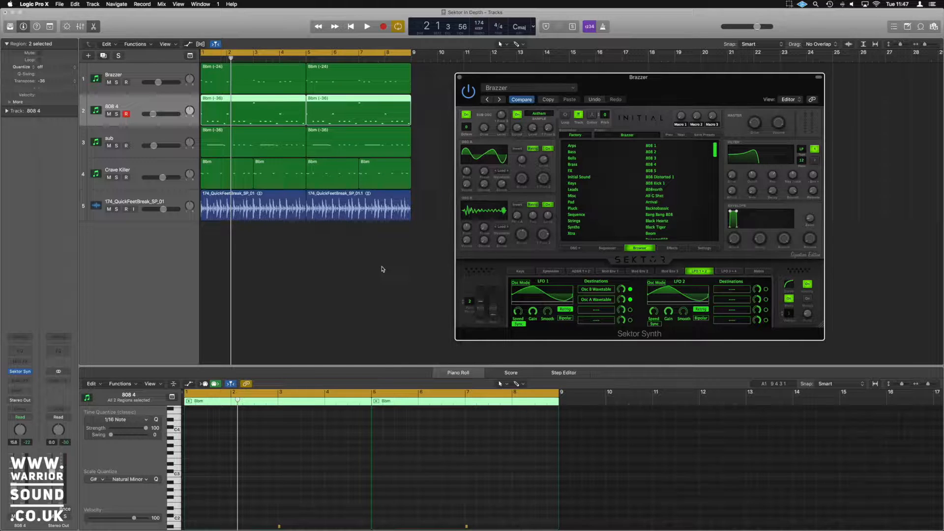
- Play the full arrangement, and audition the Brazzer track in solo
{"action": "key", "text": "space"}
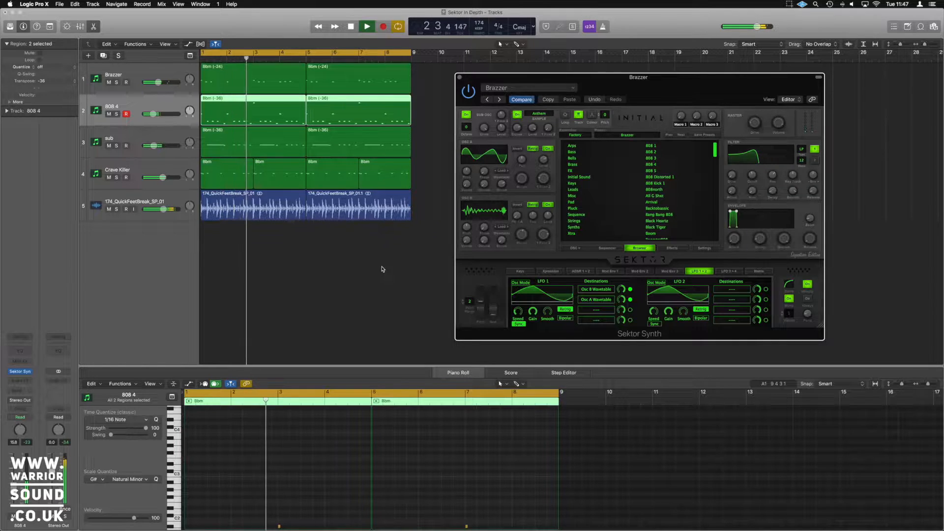
{"action": "key", "text": "space"}
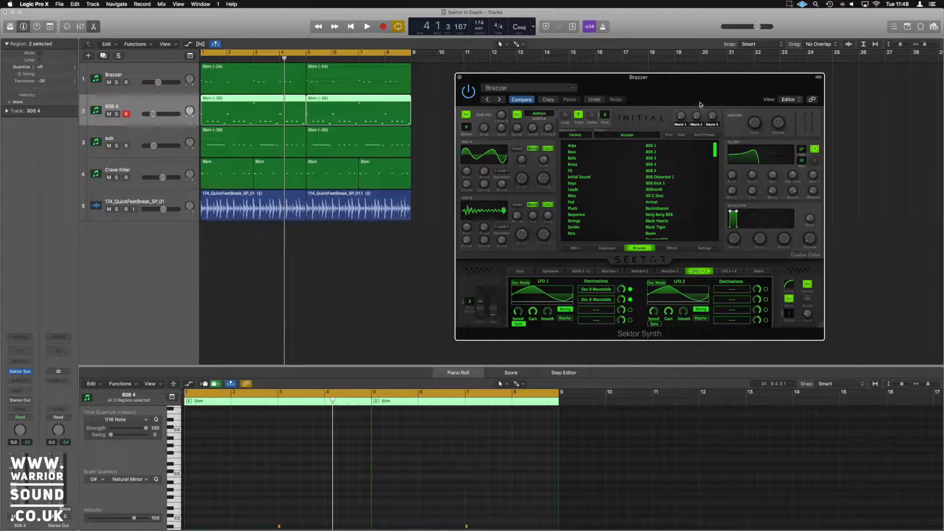
{"action": "left_click", "coordinate": [167, 76]}
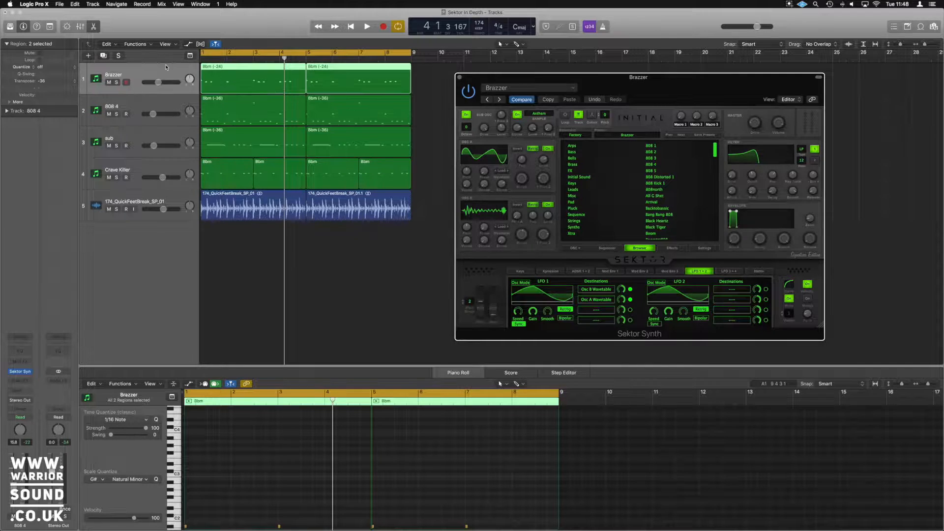
{"action": "left_click", "coordinate": [116, 82]}
{"action": "key", "text": "space"}
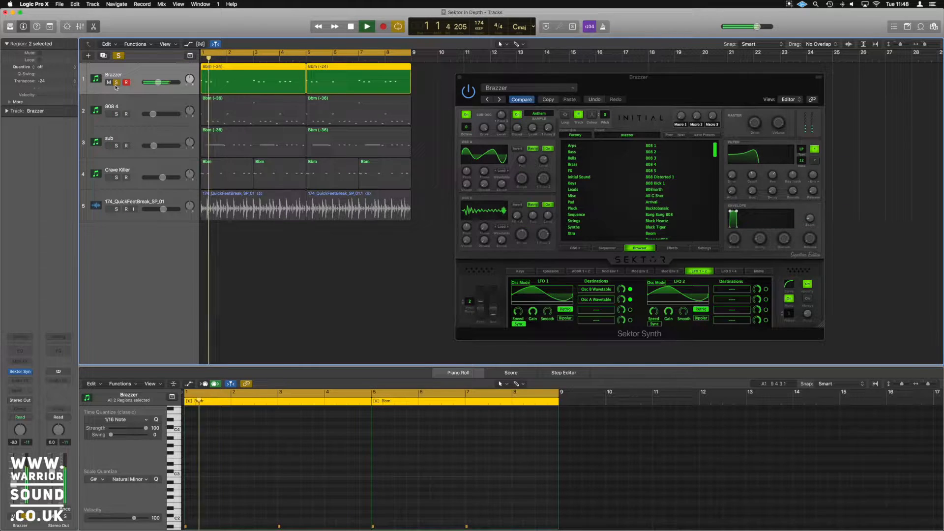
{"action": "key", "text": "space"}
- Audition the 808 4 track together with Brazzer and by itself, and clear both solos
{"action": "left_click", "coordinate": [116, 114]}
{"action": "key", "text": "space"}
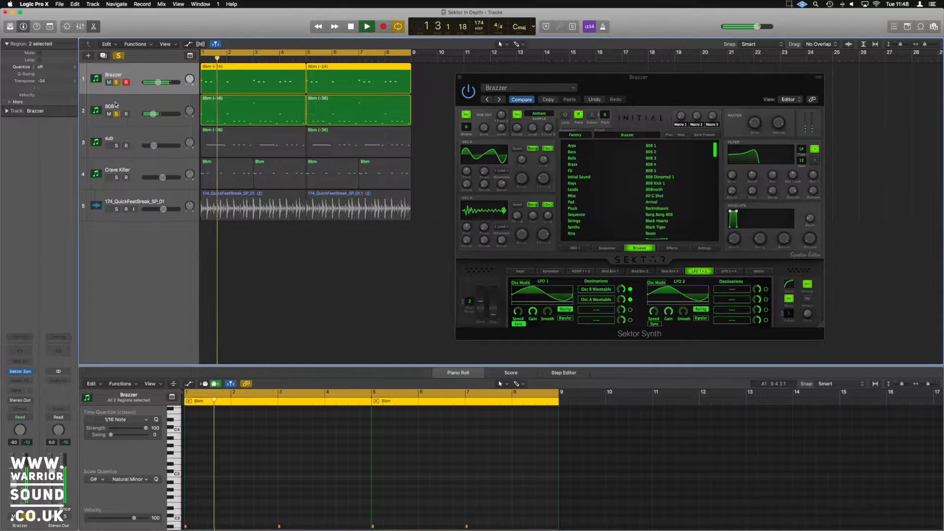
{"action": "left_click", "coordinate": [116, 82]}
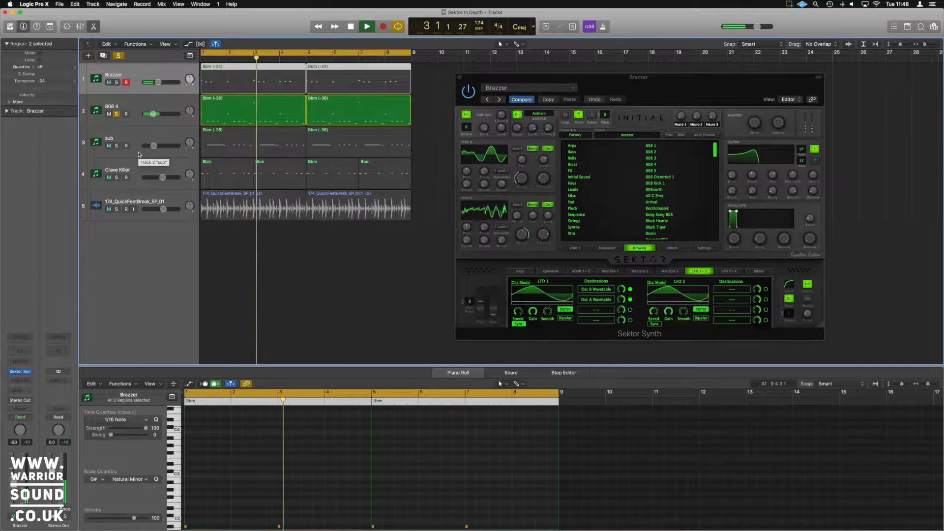
{"action": "left_click", "coordinate": [116, 114]}
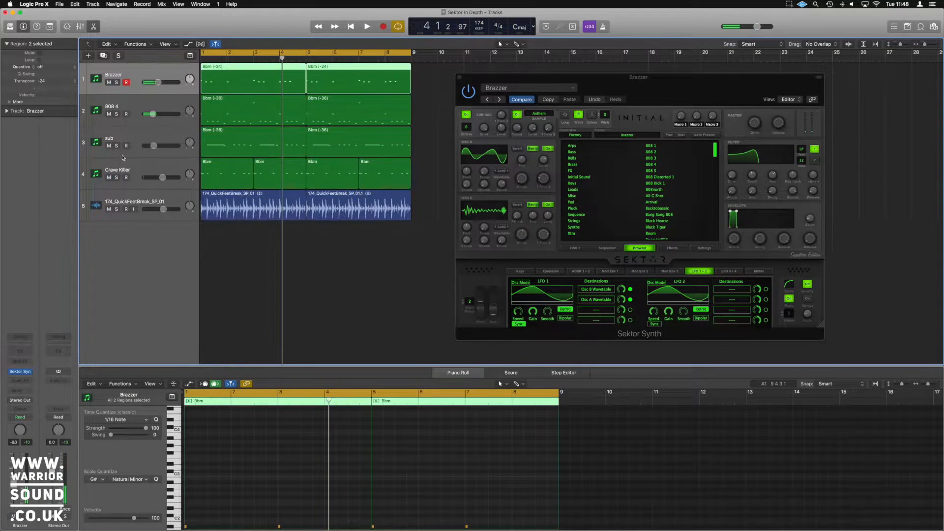
- Audition the sub and Crave Killer tracks one at a time in solo, and stop playback
{"action": "left_click", "coordinate": [119, 149]}
{"action": "left_click", "coordinate": [118, 148]}
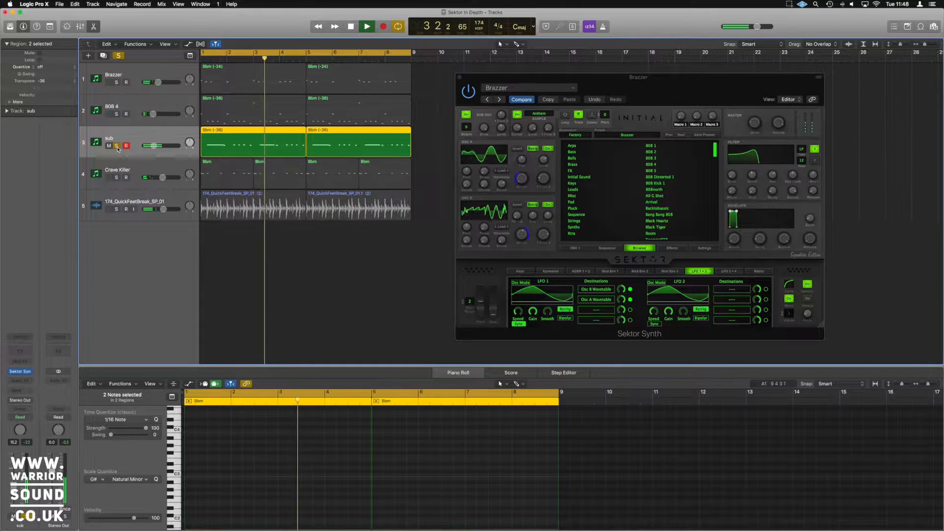
{"action": "left_click", "coordinate": [118, 149]}
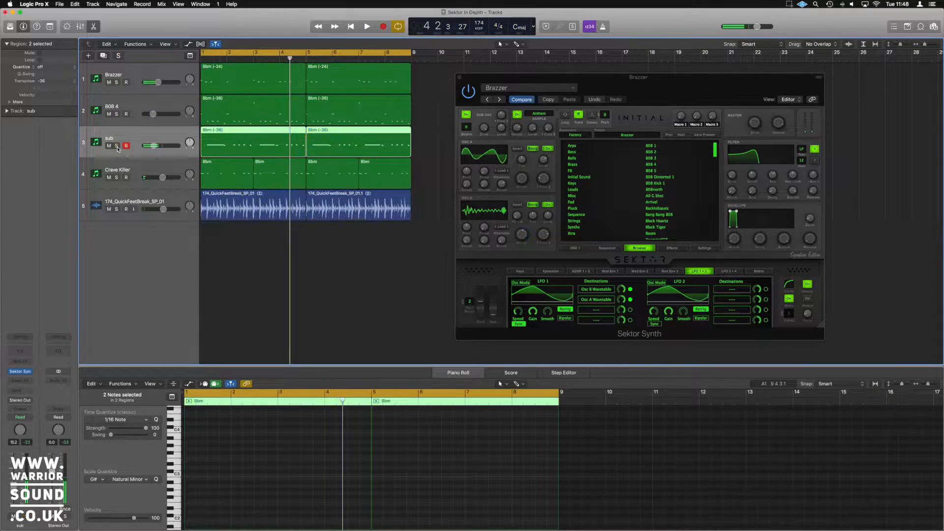
{"action": "left_click", "coordinate": [116, 178]}
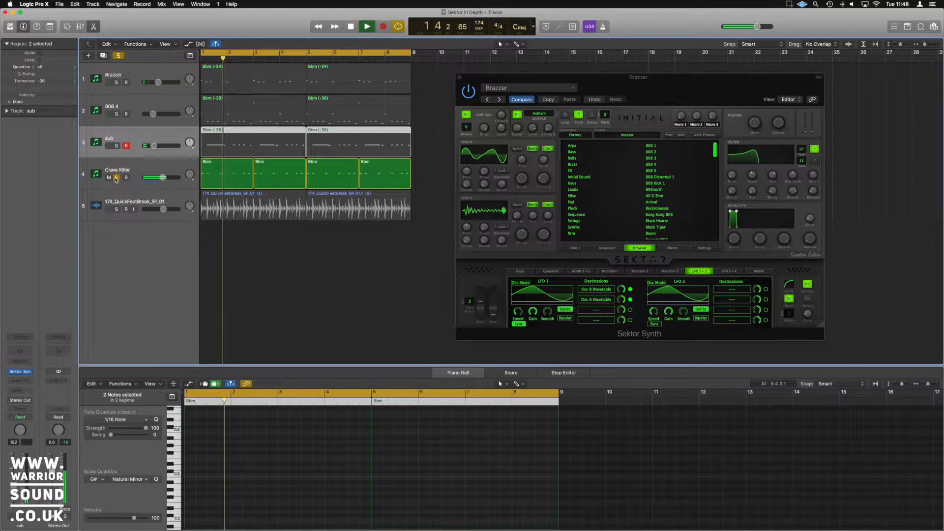
{"action": "key", "text": "space"}
{"action": "left_click", "coordinate": [116, 178]}
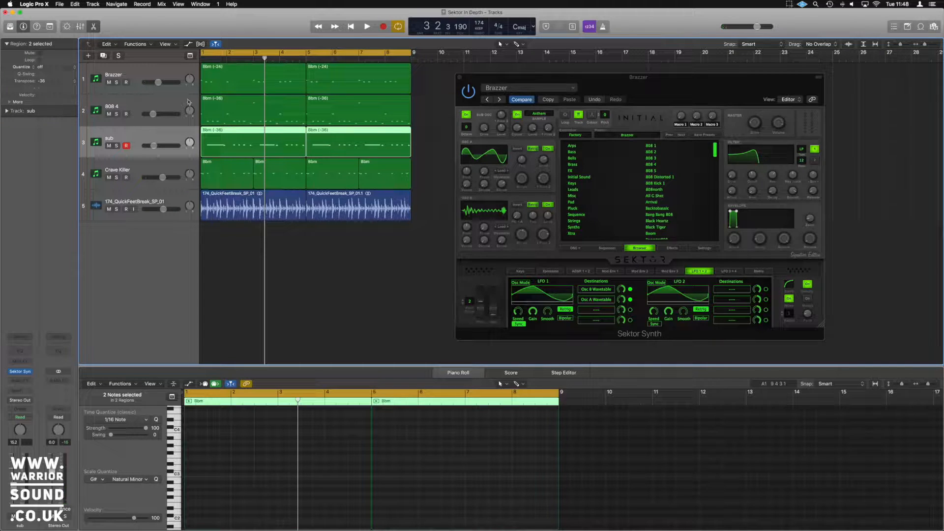
- Select and solo the Brazzer track, and reposition its Sektor synth window
{"action": "left_click", "coordinate": [131, 73]}
{"action": "left_click", "coordinate": [116, 83]}
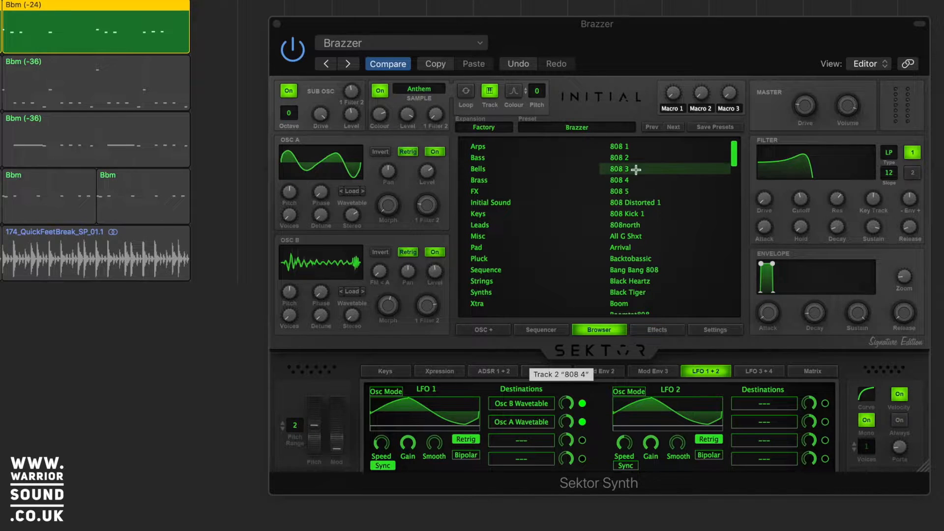
{"action": "left_click_drag", "start_coordinate": [697, 43], "coordinate": [643, 50]}
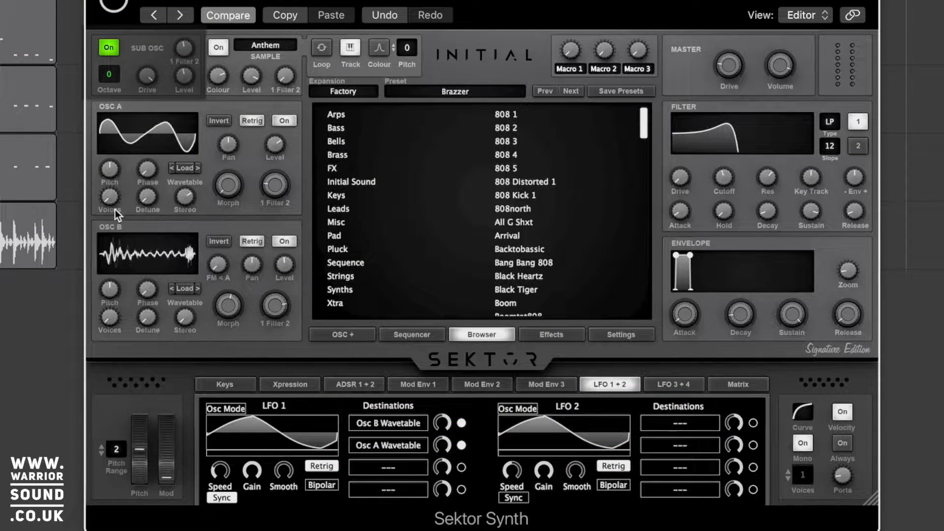
- Switch the sub oscillator off and review its available octave settings without choosing one
{"action": "mouse_move", "coordinate": [149, 199]}
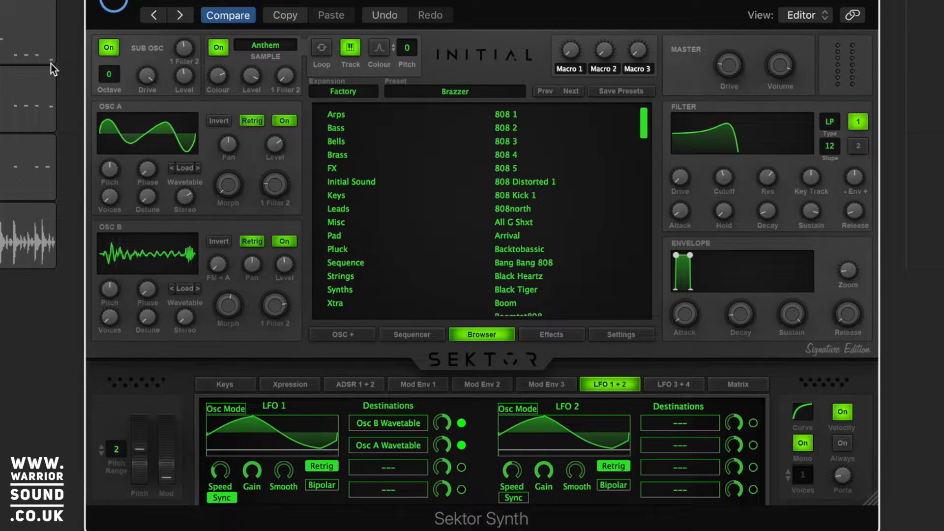
{"action": "left_click", "coordinate": [114, 49]}
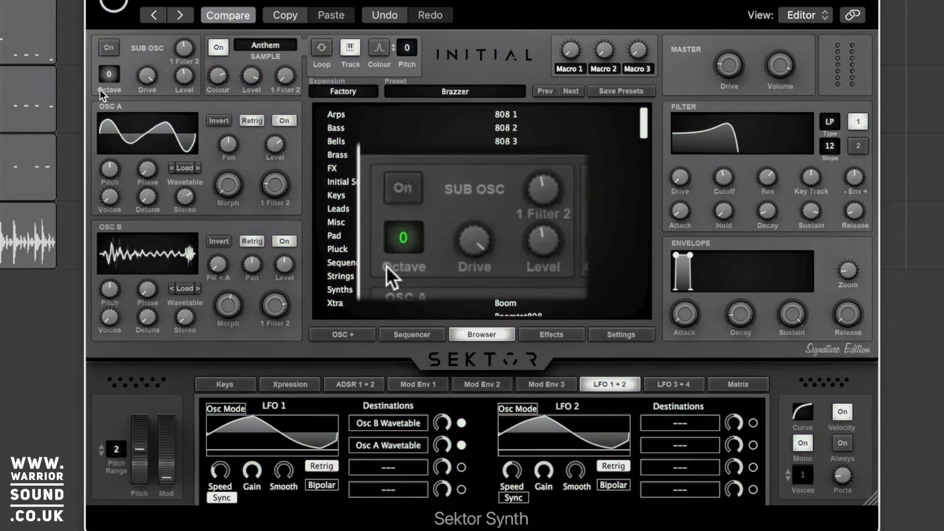
{"action": "left_click", "coordinate": [106, 45]}
{"action": "left_click", "coordinate": [111, 53]}
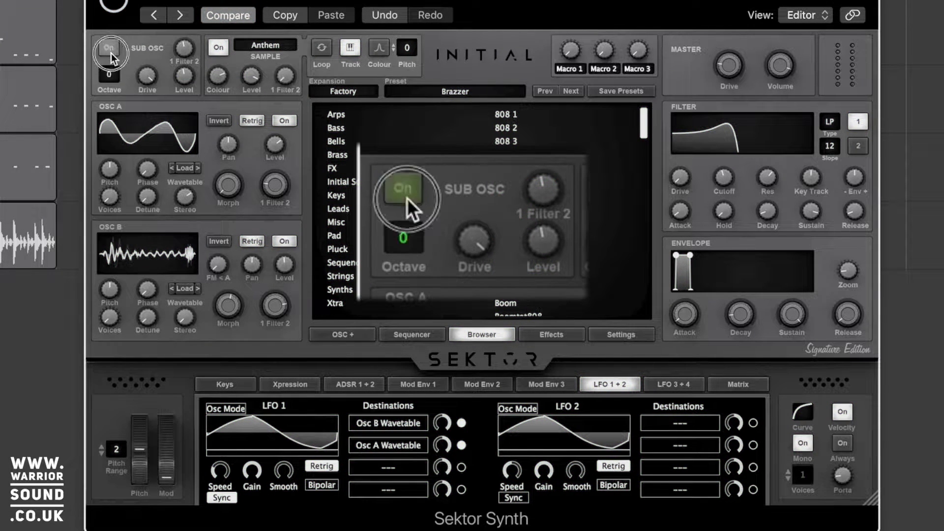
{"action": "left_click", "coordinate": [107, 75]}
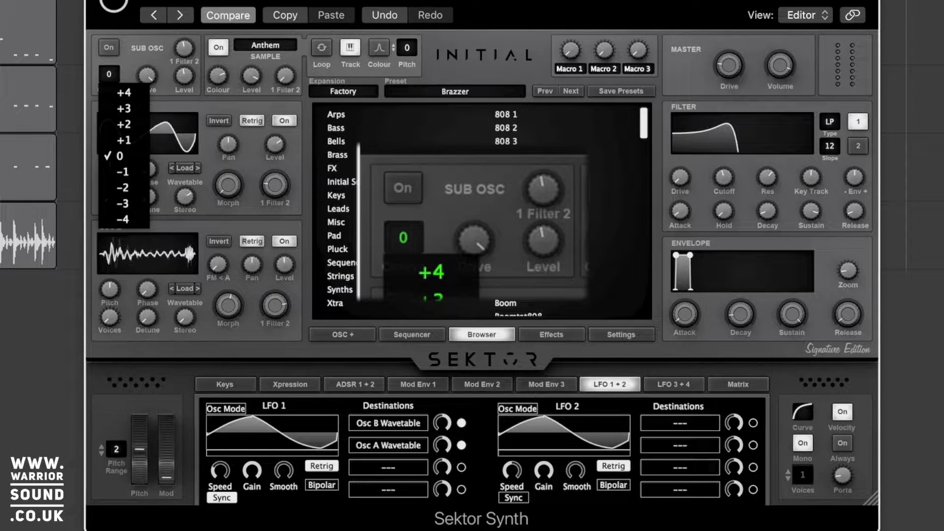
{"action": "left_click", "coordinate": [128, 62]}
- Compare the sound with the sub oscillator on and off, leave it on, and inspect its filter mix, level and drive
{"action": "mouse_move", "coordinate": [158, 116]}
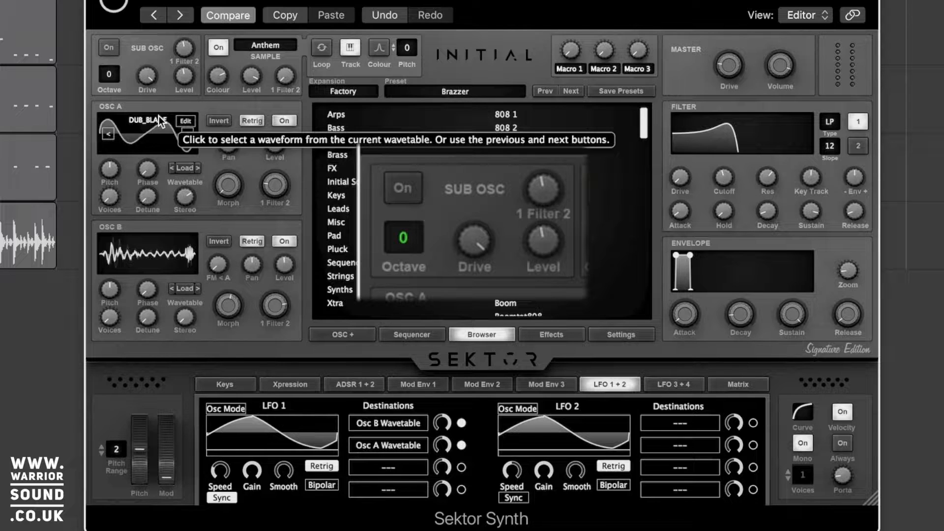
{"action": "left_click", "coordinate": [110, 49]}
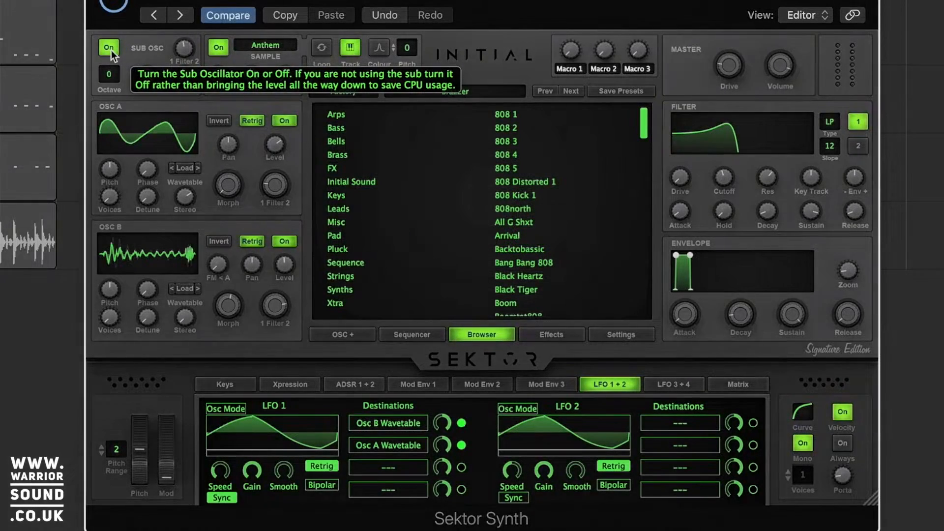
{"action": "left_click", "coordinate": [110, 49]}
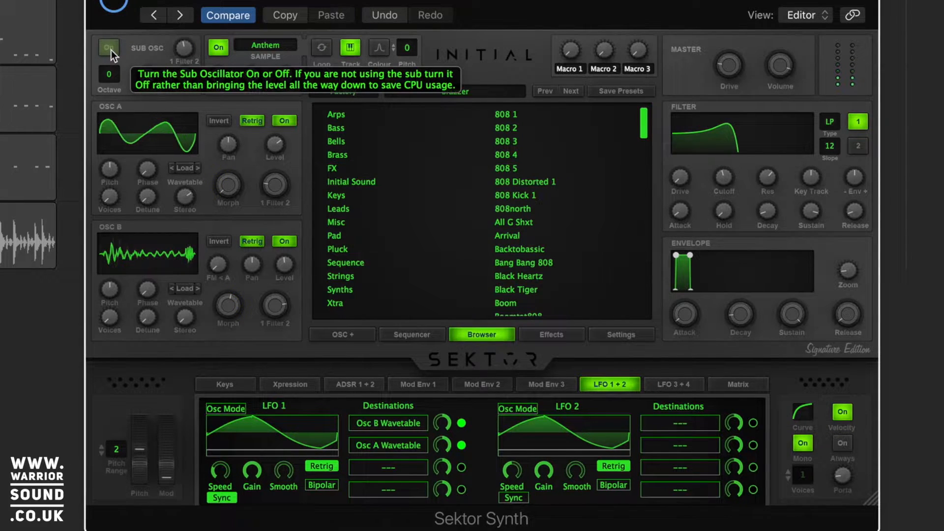
{"action": "left_click", "coordinate": [110, 49]}
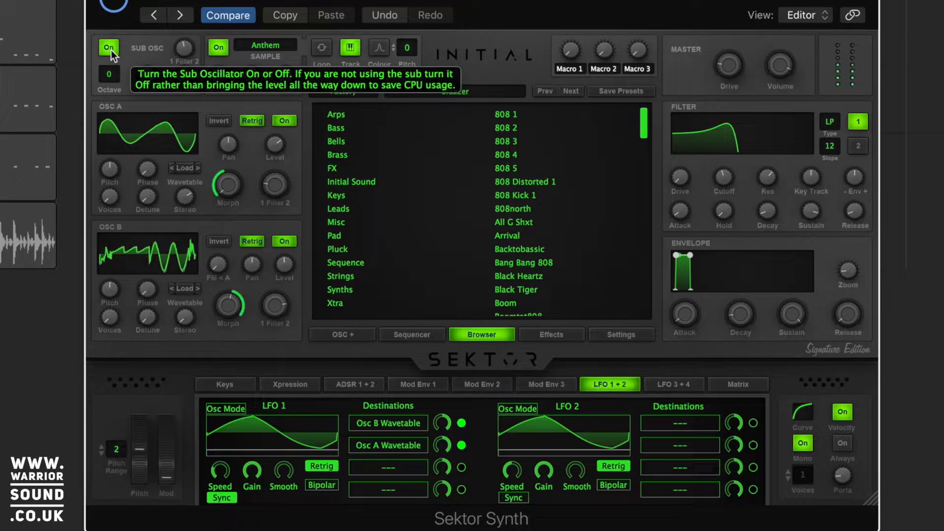
{"action": "mouse_move", "coordinate": [187, 53]}
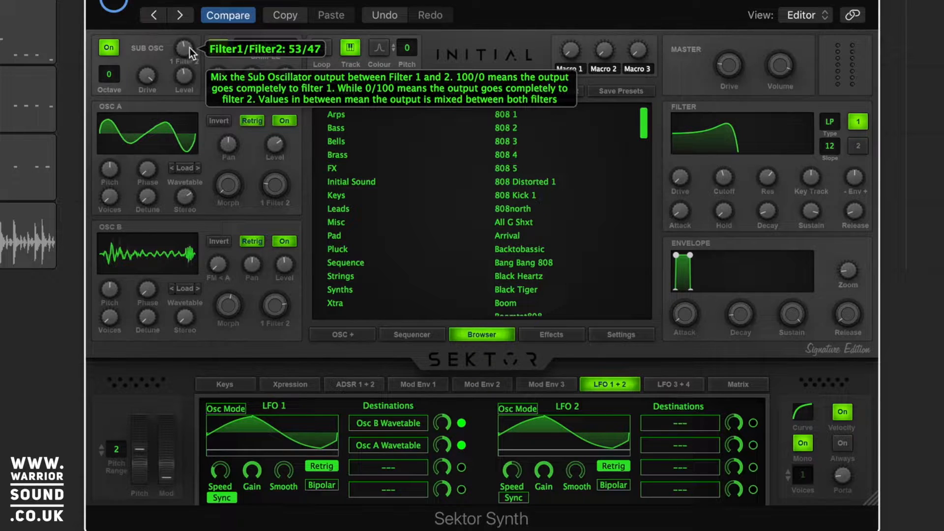
{"action": "mouse_move", "coordinate": [146, 152]}
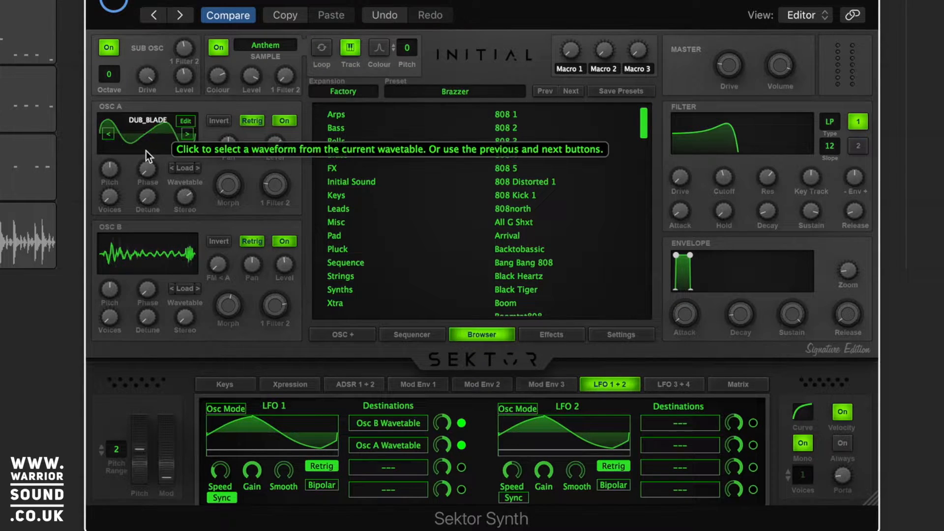
{"action": "mouse_move", "coordinate": [183, 79]}
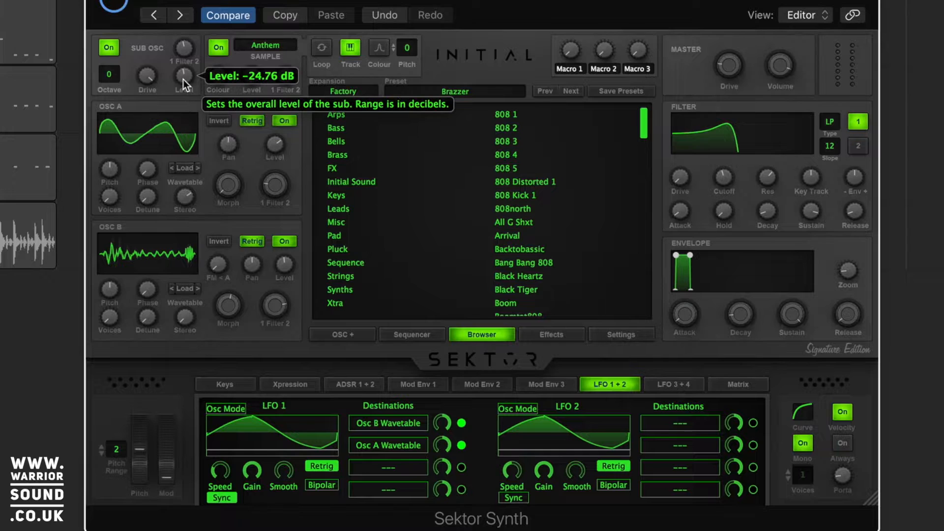
{"action": "mouse_move", "coordinate": [143, 78]}
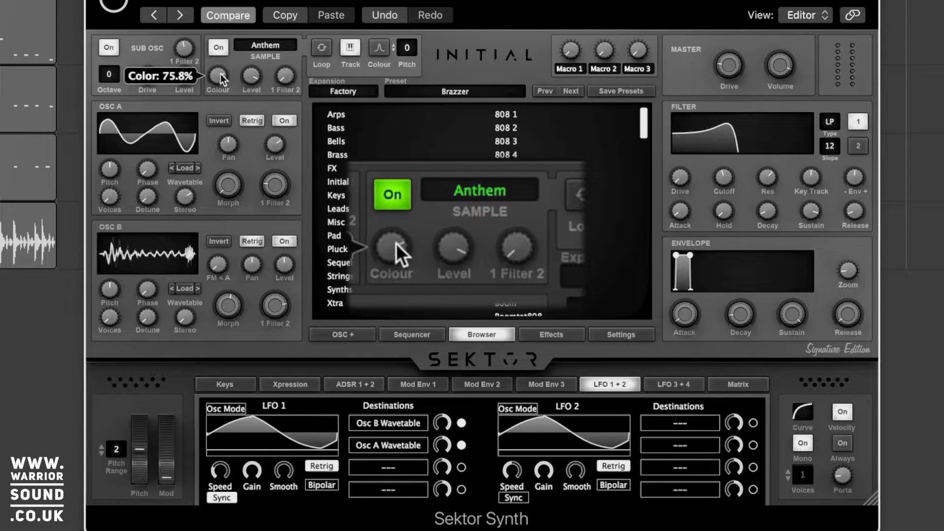
- Preview changing the sample source between Anthem and Pink Noise, and browse the Factory and HEAT UP 2 INSTRUMENTS sample categories
{"action": "mouse_move", "coordinate": [245, 77]}
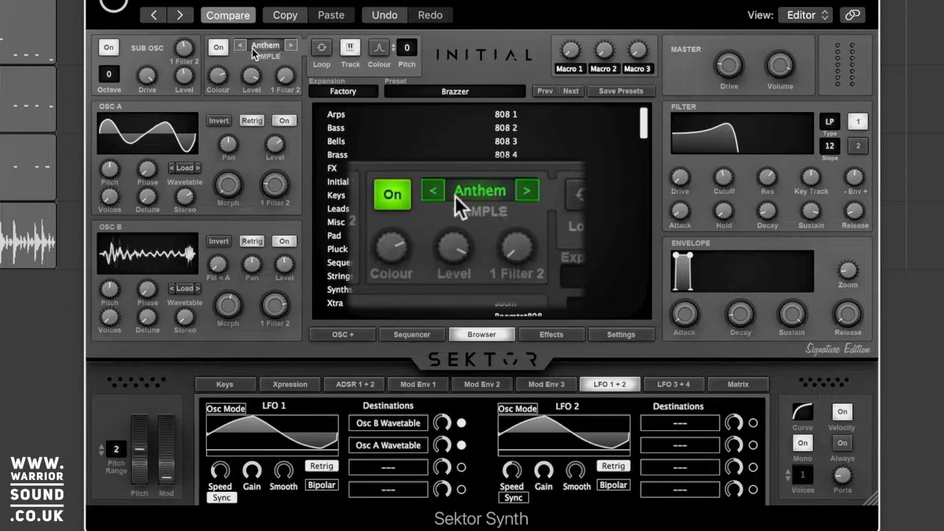
{"action": "left_click", "coordinate": [293, 47]}
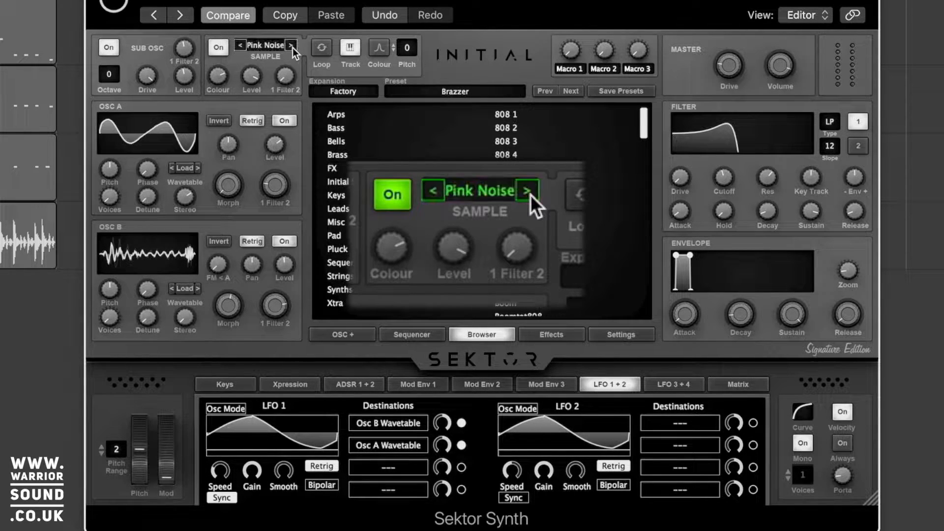
{"action": "left_click", "coordinate": [242, 47]}
{"action": "left_click", "coordinate": [291, 45]}
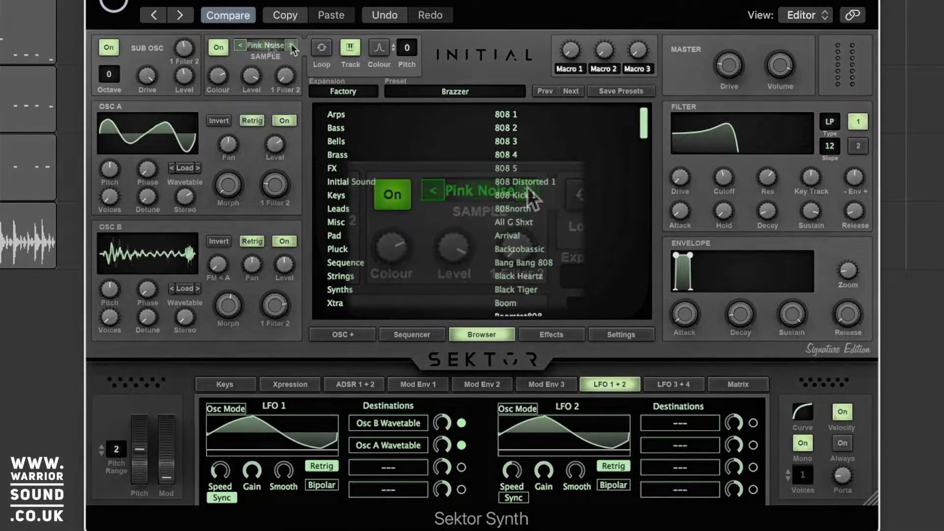
{"action": "left_click", "coordinate": [268, 45]}
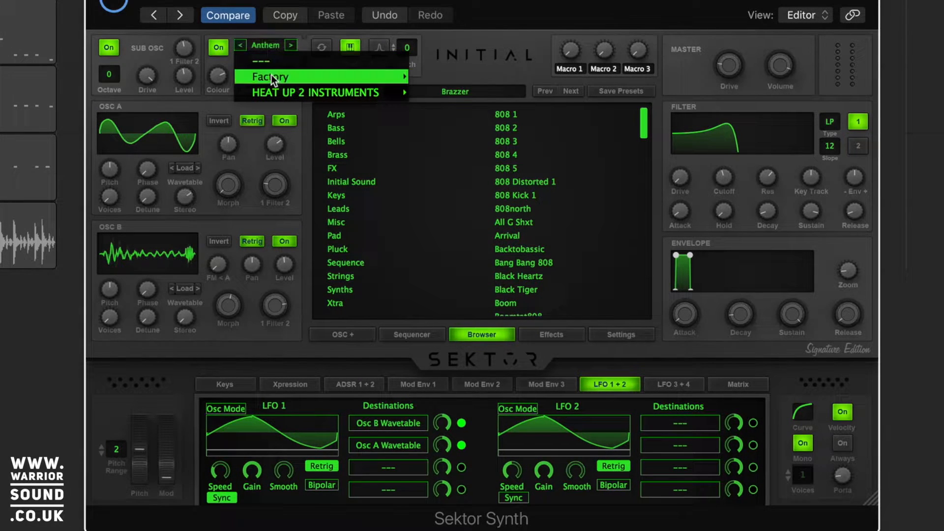
{"action": "mouse_move", "coordinate": [270, 75]}
{"action": "mouse_move", "coordinate": [479, 83]}
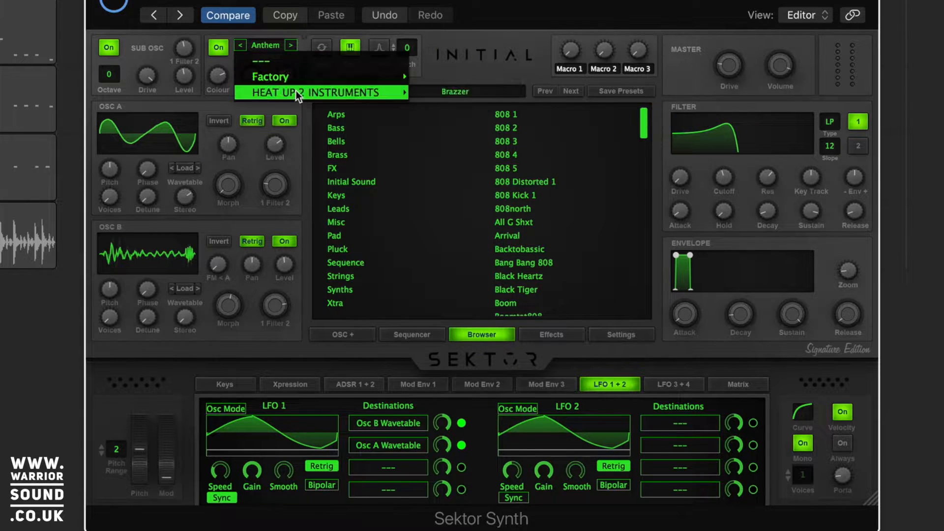
{"action": "mouse_move", "coordinate": [294, 95]}
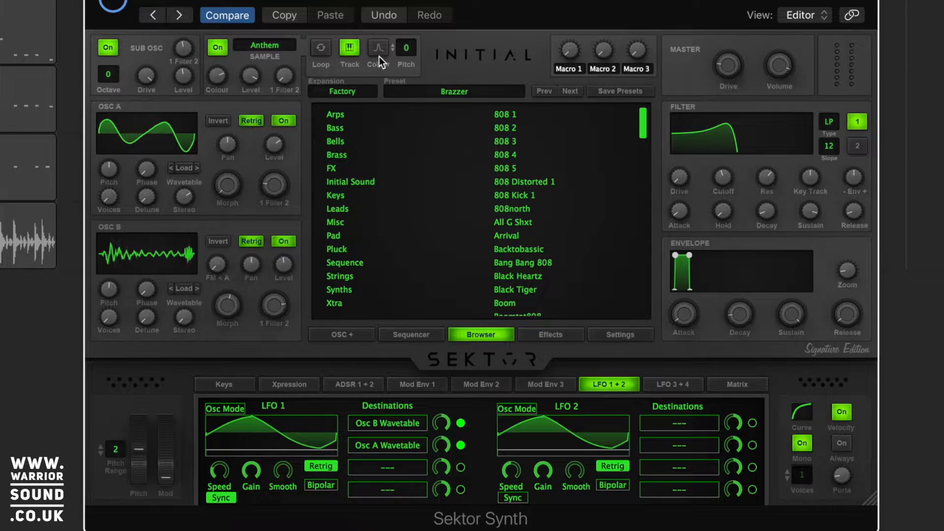
- Toggle the sample's Colour mode and turn down its Colour amount
{"action": "left_click", "coordinate": [379, 49]}
{"action": "mouse_move", "coordinate": [220, 78]}
{"action": "left_click_drag", "start_coordinate": [221, 77], "coordinate": [236, 133]}
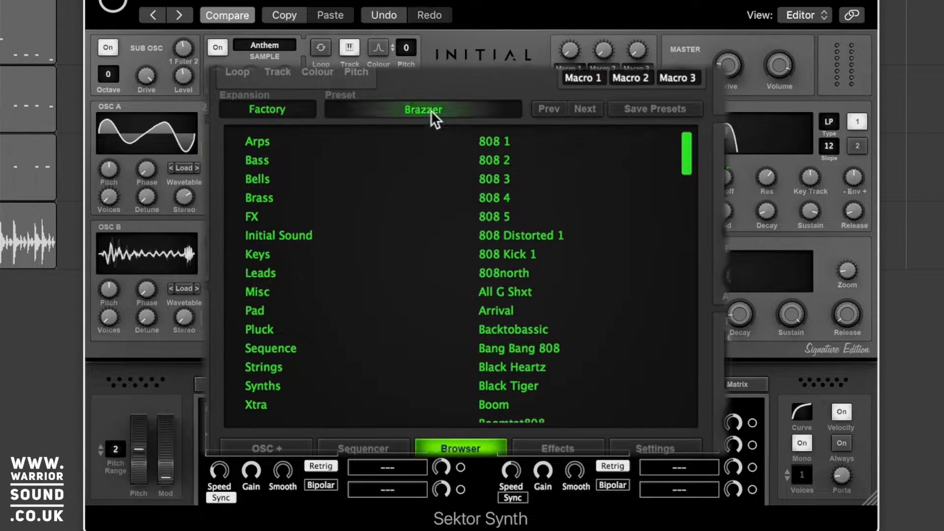
- Load the Factory expansion from the Expansions screen and select its Bass preset category
{"action": "left_click", "coordinate": [289, 111]}
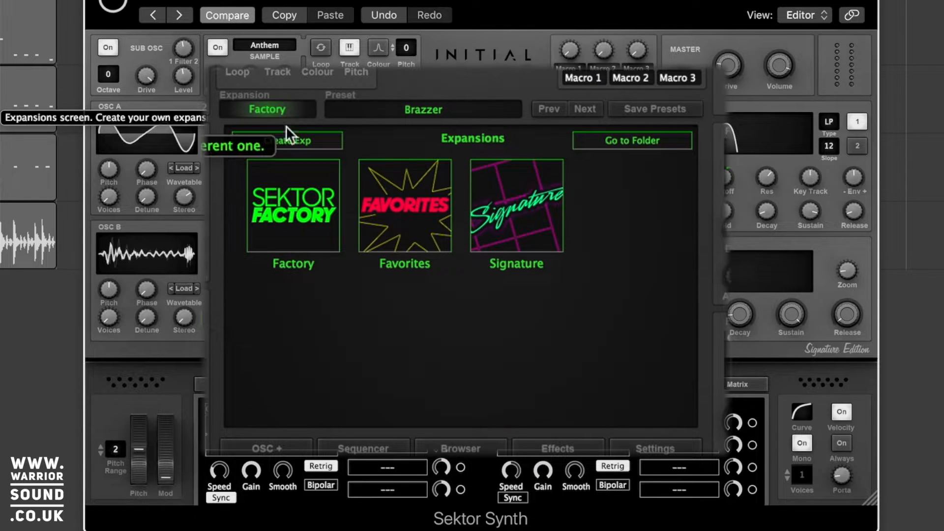
{"action": "left_click", "coordinate": [291, 249]}
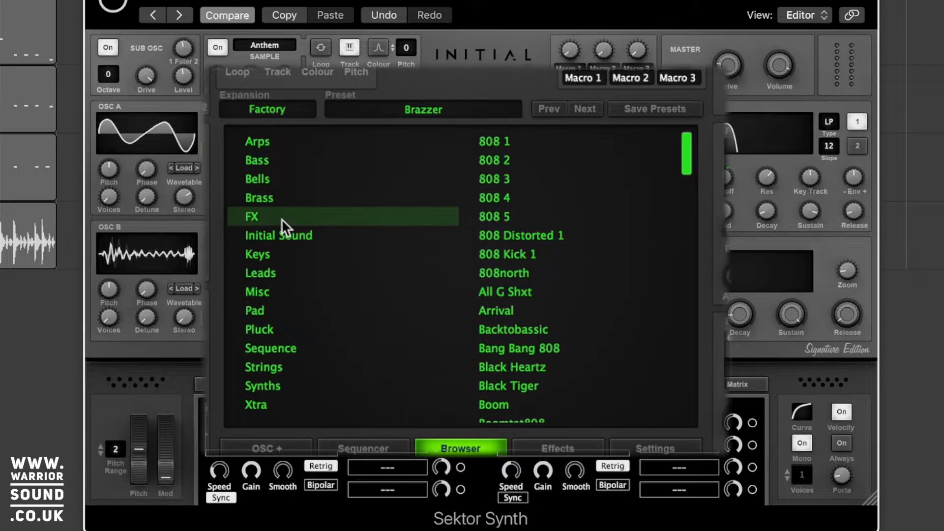
{"action": "left_click", "coordinate": [276, 164]}
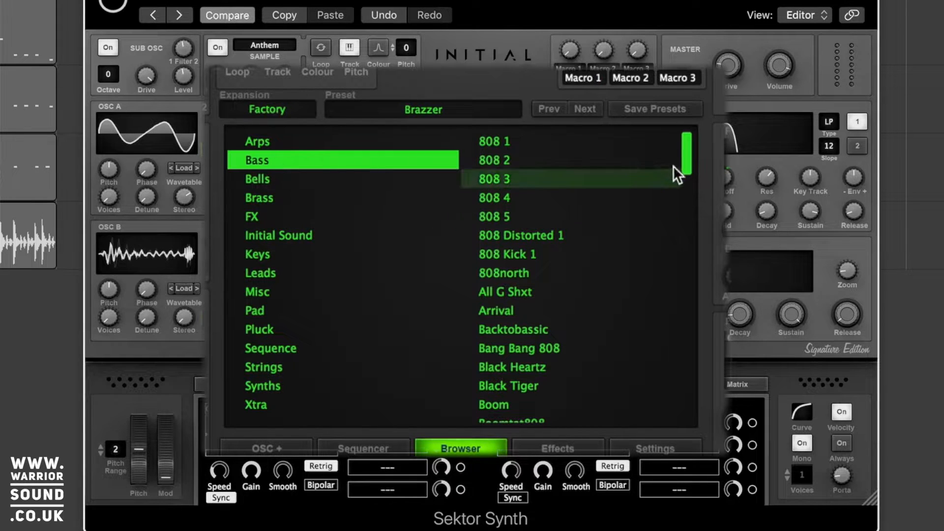
- Browse the Factory presets in the Bass, Brass, Keys and Leads categories, and return to the Brass category
{"action": "left_click_drag", "start_coordinate": [686, 152], "coordinate": [670, 138]}
{"action": "left_click", "coordinate": [260, 198]}
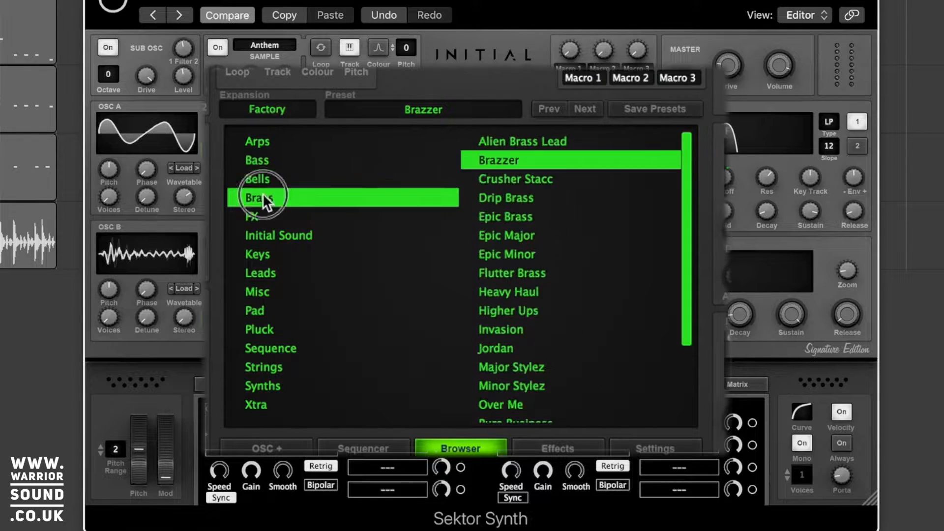
{"action": "left_click_drag", "start_coordinate": [688, 179], "coordinate": [677, 379]}
{"action": "left_click", "coordinate": [314, 253]}
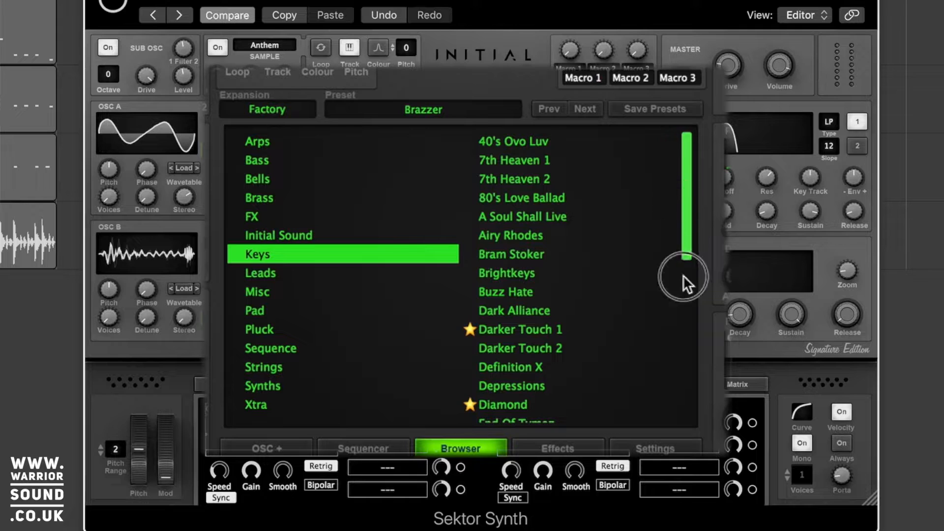
{"action": "left_click_drag", "start_coordinate": [683, 262], "coordinate": [682, 399]}
{"action": "left_click_drag", "start_coordinate": [687, 308], "coordinate": [684, 192]}
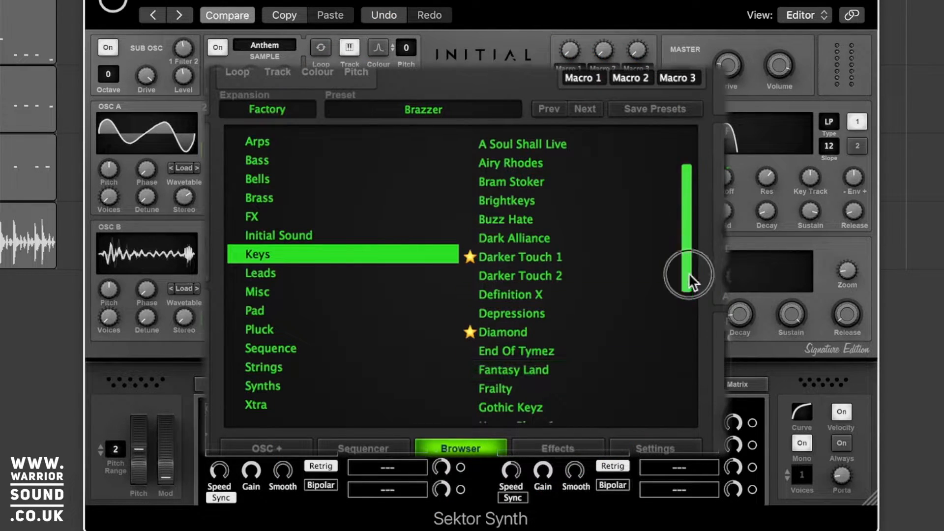
{"action": "left_click_drag", "start_coordinate": [687, 273], "coordinate": [676, 127]}
{"action": "left_click", "coordinate": [256, 272]}
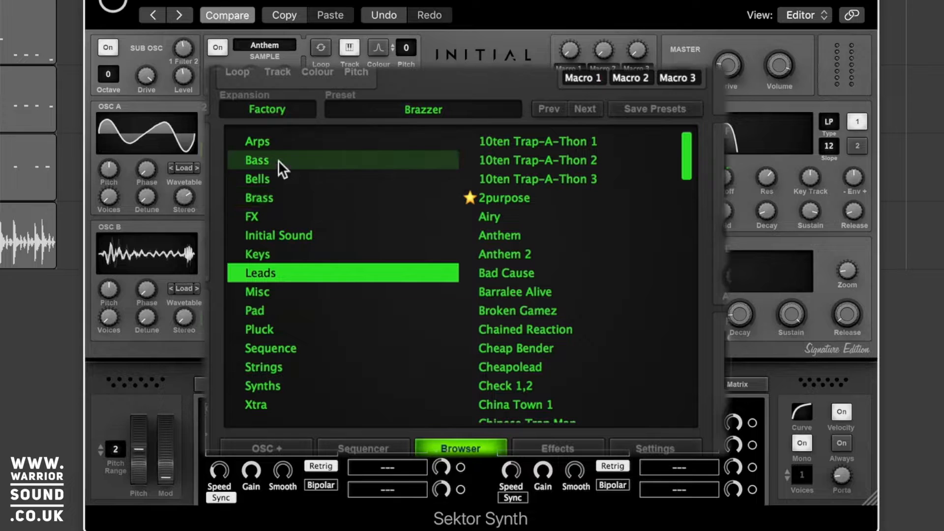
{"action": "left_click", "coordinate": [276, 197]}
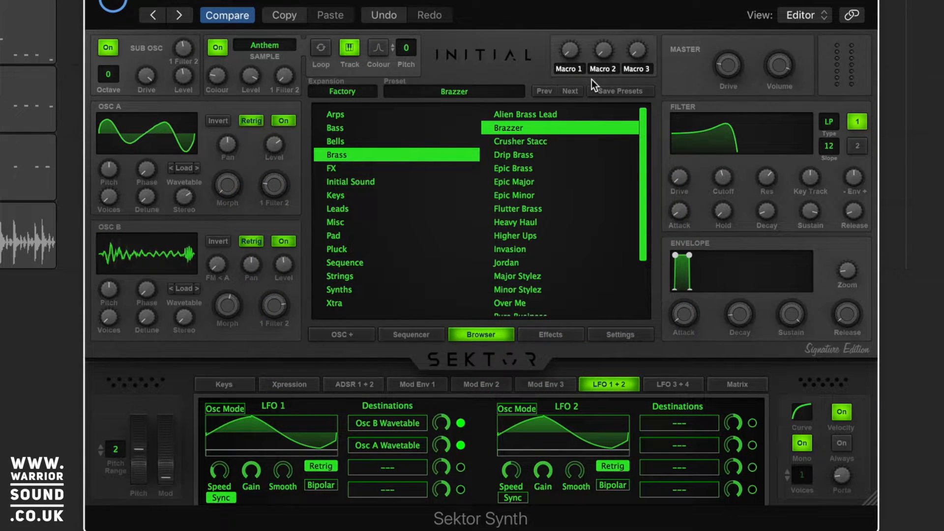
- Inspect the macro controls, the sub oscillator's Drive, and the master Drive and Volume
{"action": "mouse_move", "coordinate": [568, 51]}
{"action": "mouse_move", "coordinate": [736, 70]}
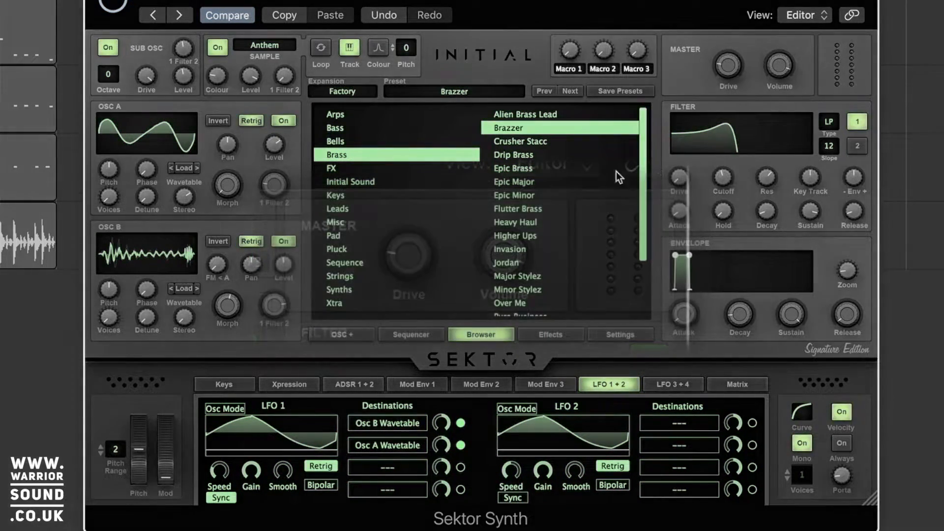
{"action": "mouse_move", "coordinate": [146, 77]}
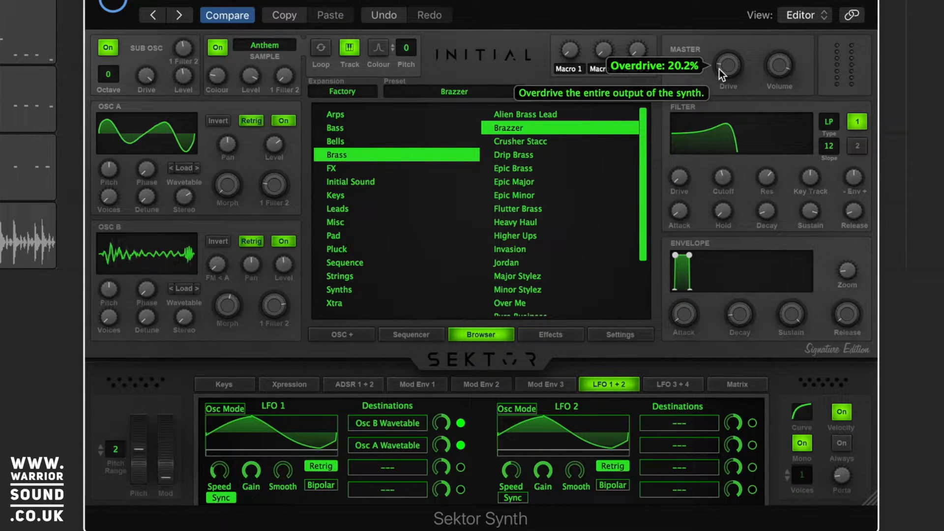
{"action": "mouse_move", "coordinate": [777, 67]}
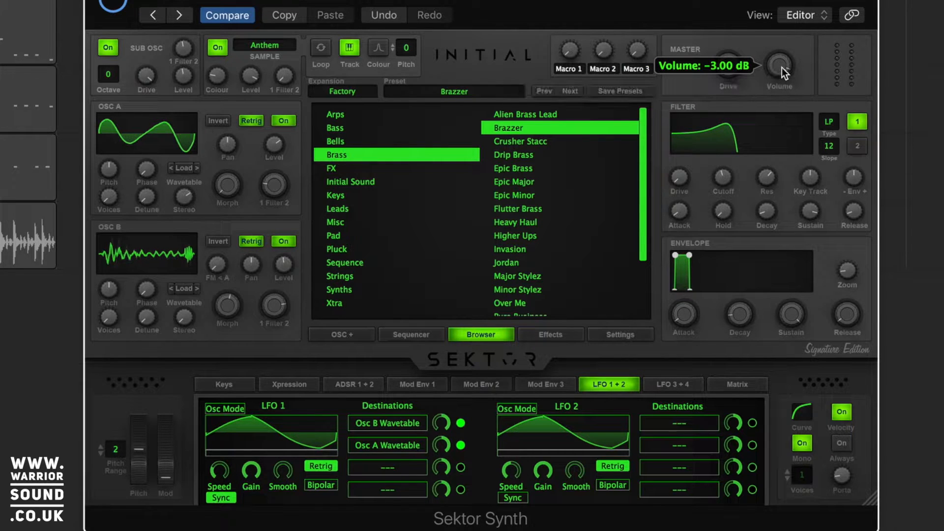
{"action": "mouse_move", "coordinate": [774, 78]}
{"action": "left_mouse_down"}
{"action": "mouse_move", "coordinate": [784, 55]}
{"action": "mouse_move", "coordinate": [781, 178]}
{"action": "mouse_move", "coordinate": [793, 76]}
{"action": "mouse_move", "coordinate": [796, 184]}
{"action": "mouse_move", "coordinate": [806, 12]}
{"action": "mouse_move", "coordinate": [782, 89]}
{"action": "mouse_move", "coordinate": [781, 73]}
{"action": "left_mouse_up"}
{"action": "mouse_move", "coordinate": [733, 76]}
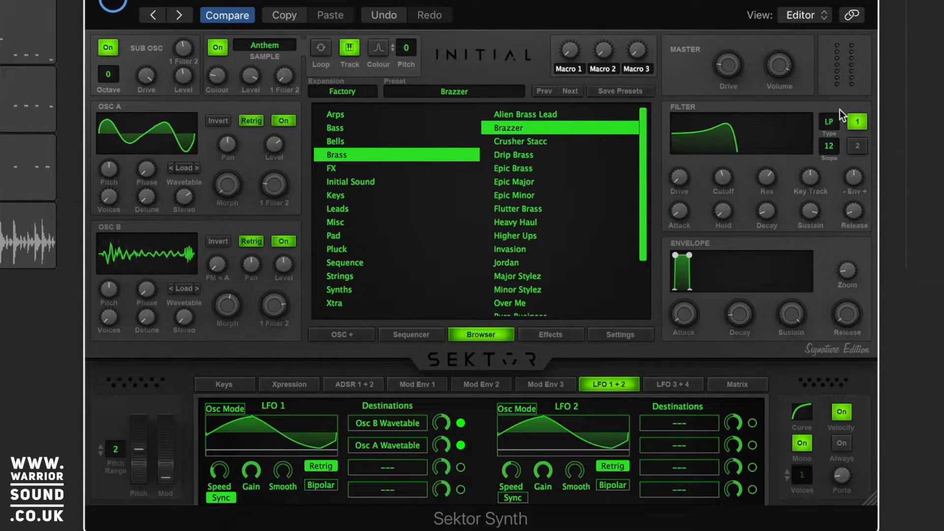
- Review the available filter types and compare the settings of filters 1 and 2, finishing on filter 1
{"action": "left_click", "coordinate": [830, 124]}
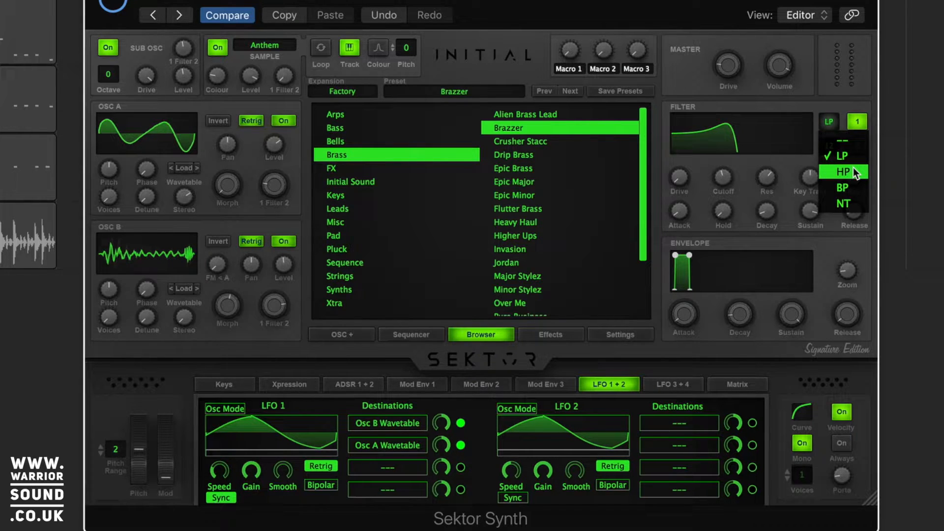
{"action": "left_click", "coordinate": [843, 203]}
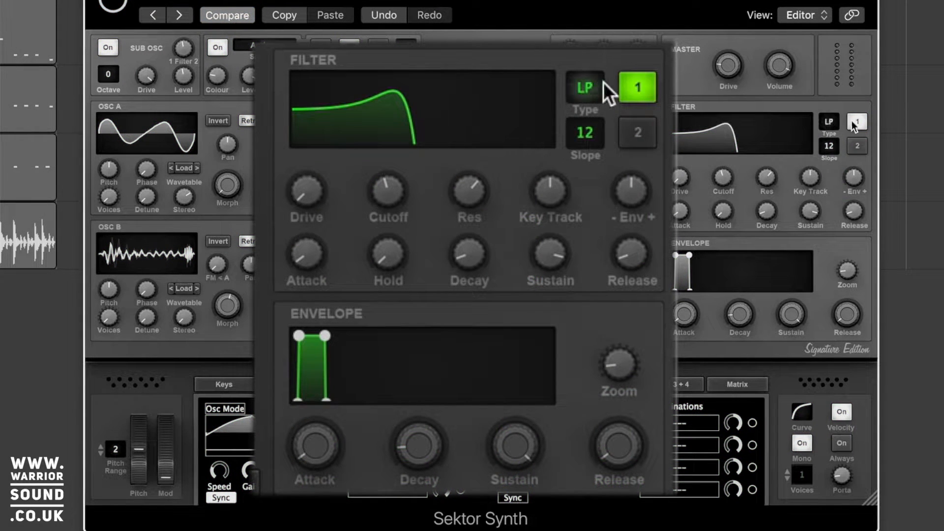
{"action": "left_click", "coordinate": [857, 151]}
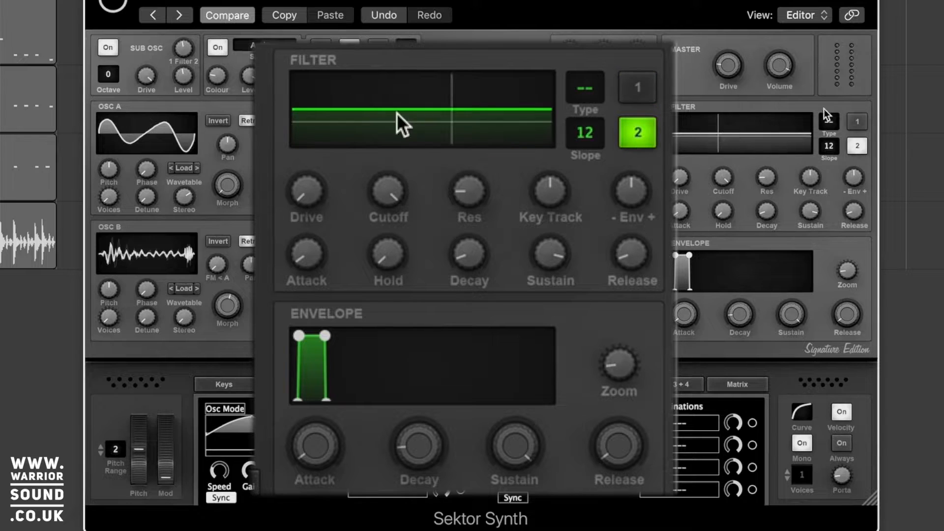
{"action": "left_click", "coordinate": [860, 123]}
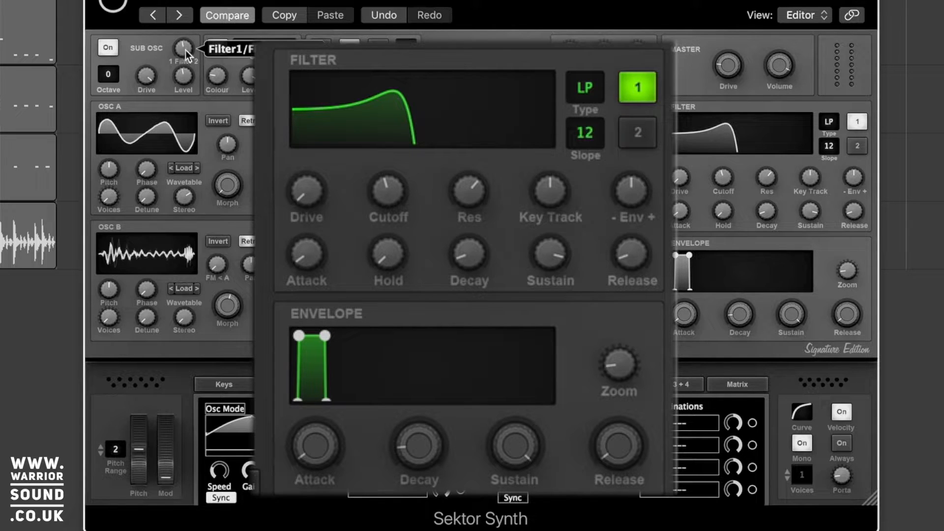
{"action": "left_click", "coordinate": [856, 145]}
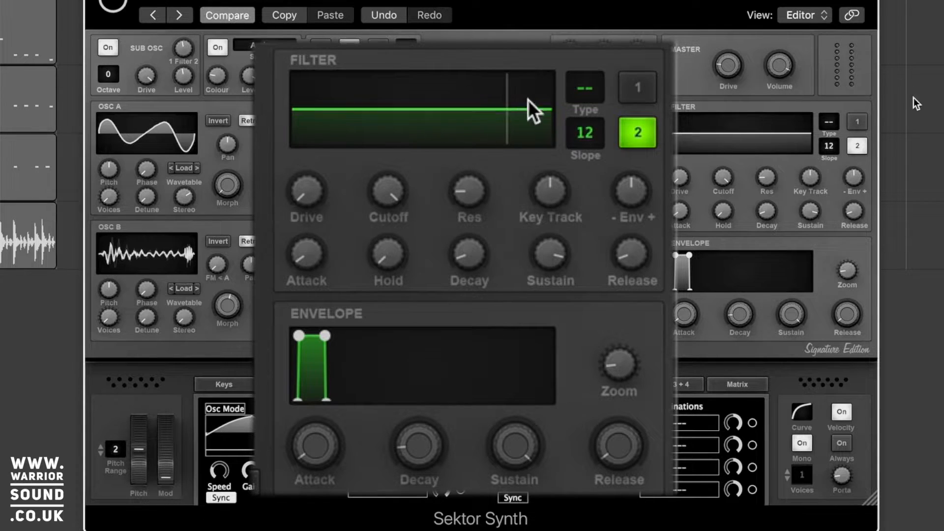
{"action": "left_click", "coordinate": [857, 123]}
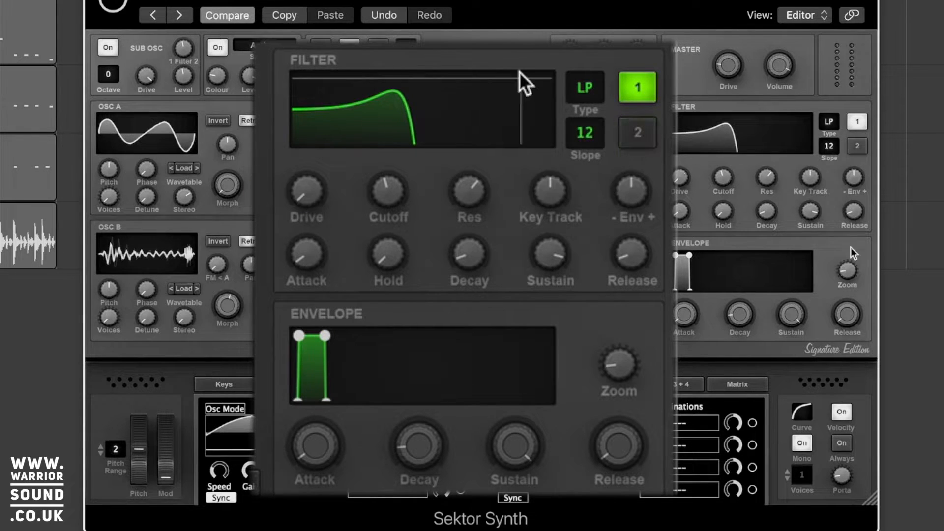
{"action": "left_click", "coordinate": [857, 146]}
{"action": "left_click", "coordinate": [857, 125]}
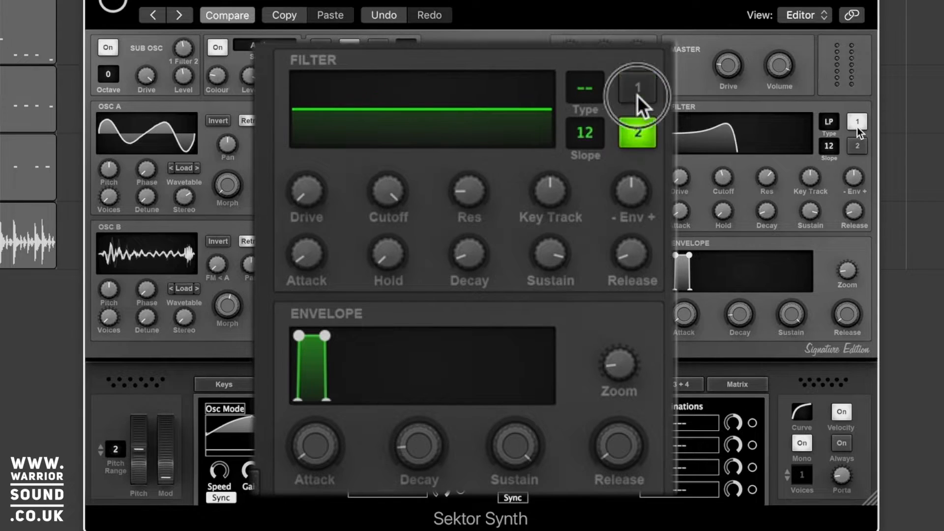
{"action": "left_click", "coordinate": [857, 146]}
{"action": "left_click", "coordinate": [854, 123]}
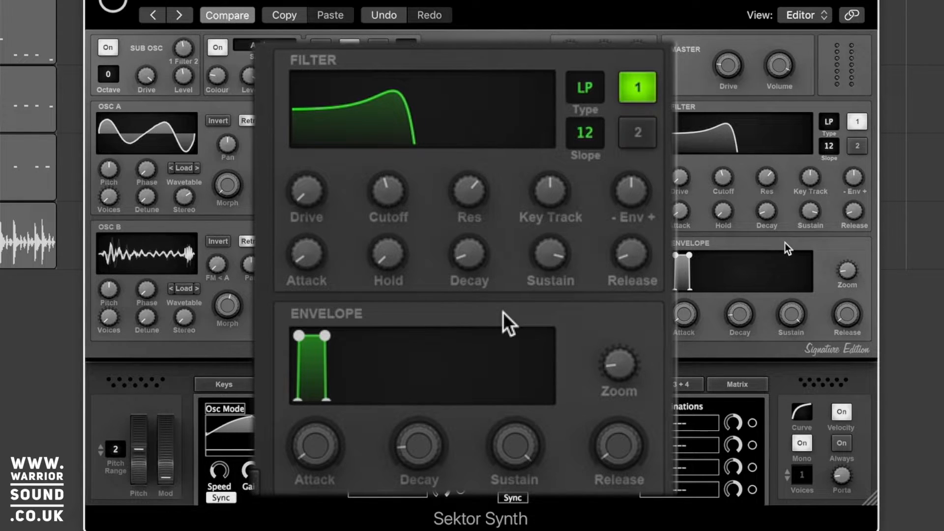
- Raise the main envelope's Attack and return it to its minimum
{"action": "left_click_drag", "start_coordinate": [682, 320], "coordinate": [687, 270]}
{"action": "left_click_drag", "start_coordinate": [687, 316], "coordinate": [688, 366]}
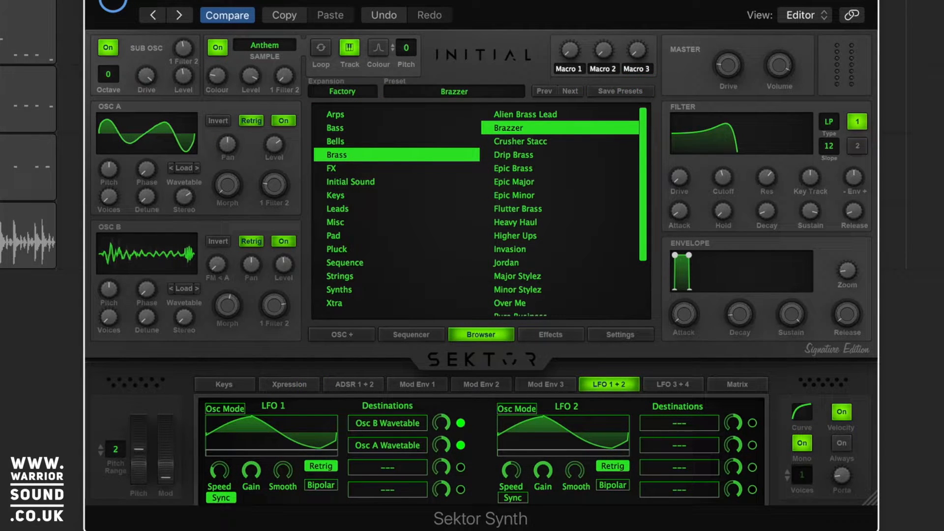
- Move the solo from the current part to the sub track's region
{"action": "key", "text": "s"}
{"action": "left_click", "coordinate": [28, 98]}
{"action": "key", "text": "s"}
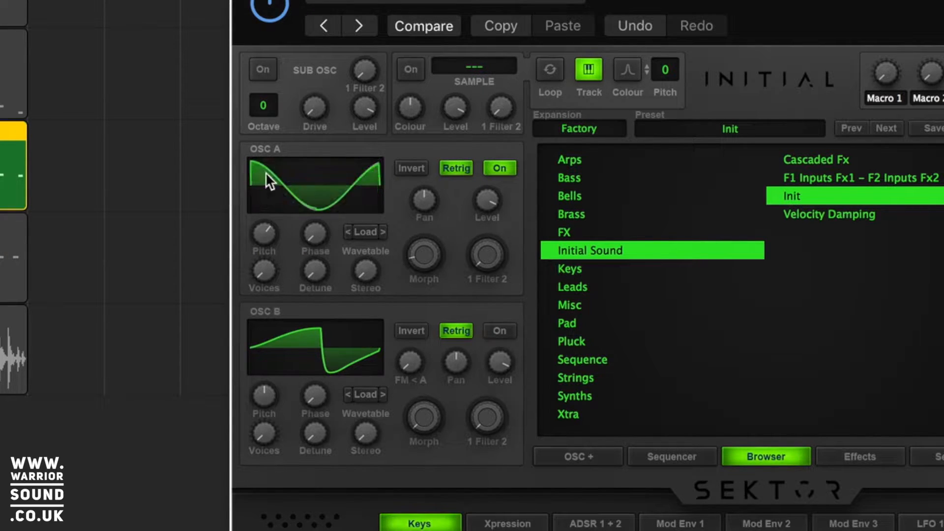
- Step OSC A to the previous waveform and back, and open its waveform editor
{"action": "left_click", "coordinate": [263, 186]}
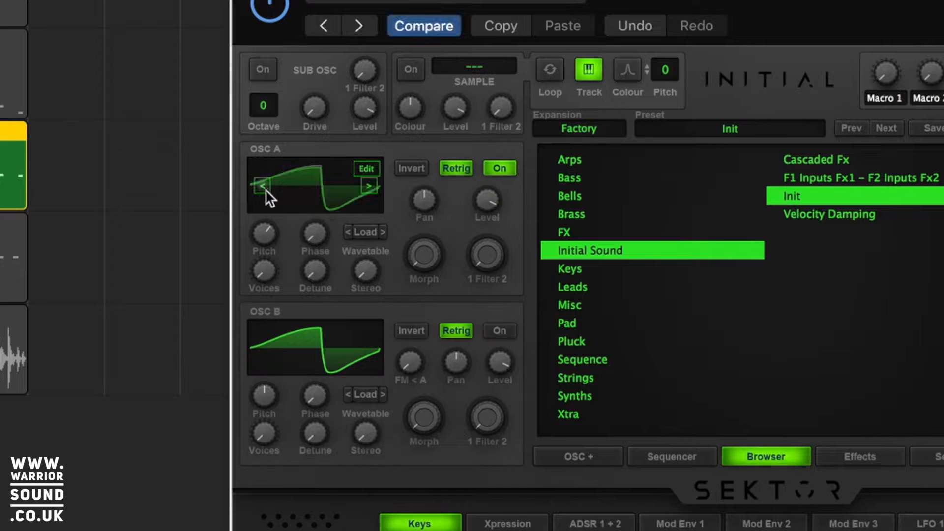
{"action": "left_click", "coordinate": [370, 186]}
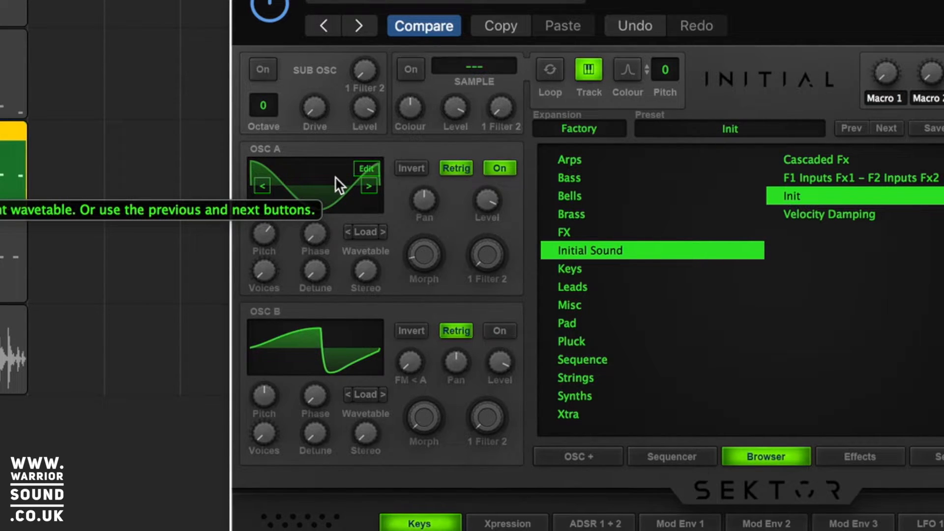
{"action": "left_click", "coordinate": [366, 169]}
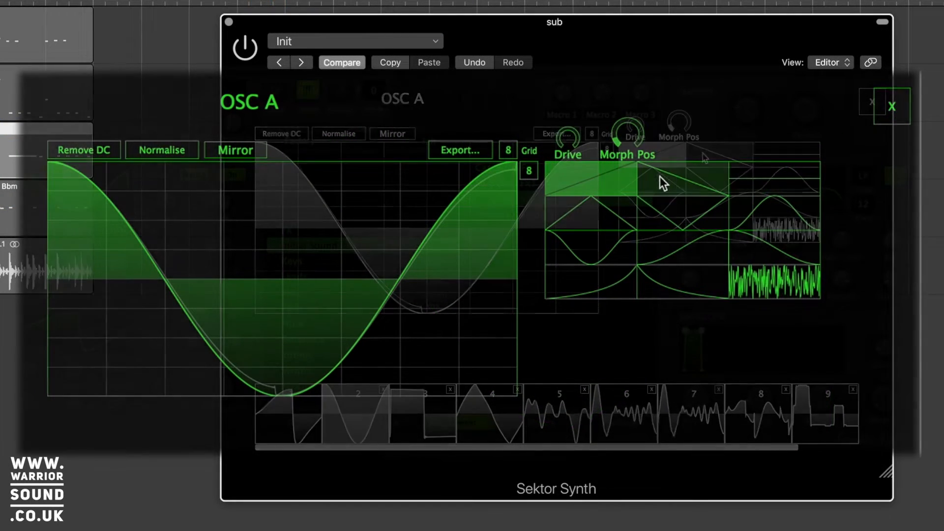
- Go through the drawing shapes in OSC A's waveform editor and select the noise shape
{"action": "left_click", "coordinate": [694, 209]}
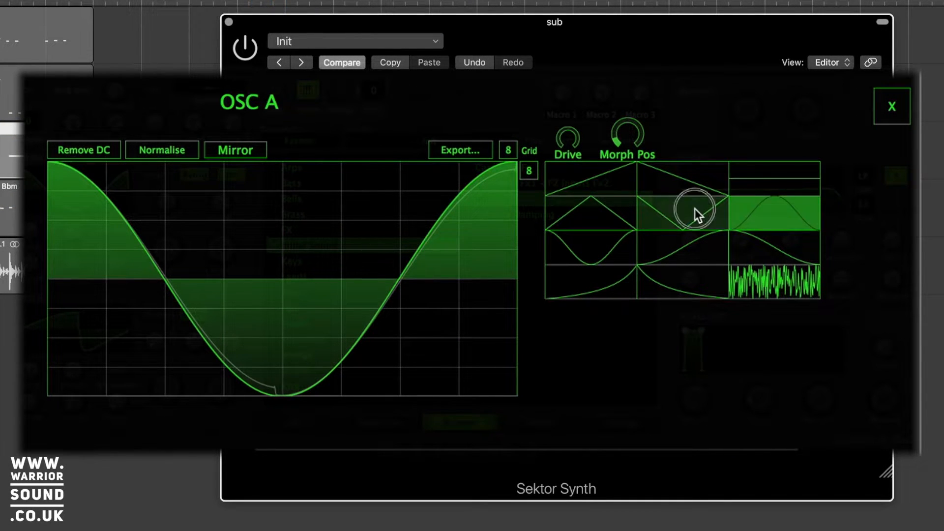
{"action": "left_click", "coordinate": [607, 216]}
{"action": "left_click", "coordinate": [600, 250]}
{"action": "left_click", "coordinate": [722, 259]}
{"action": "left_click", "coordinate": [775, 249]}
{"action": "left_click", "coordinate": [700, 278]}
{"action": "left_click", "coordinate": [567, 289]}
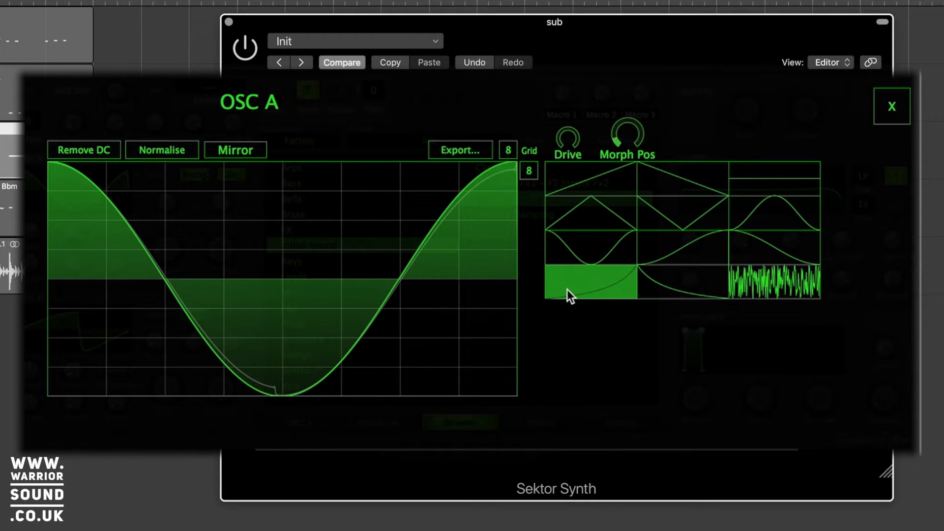
{"action": "left_click", "coordinate": [763, 288]}
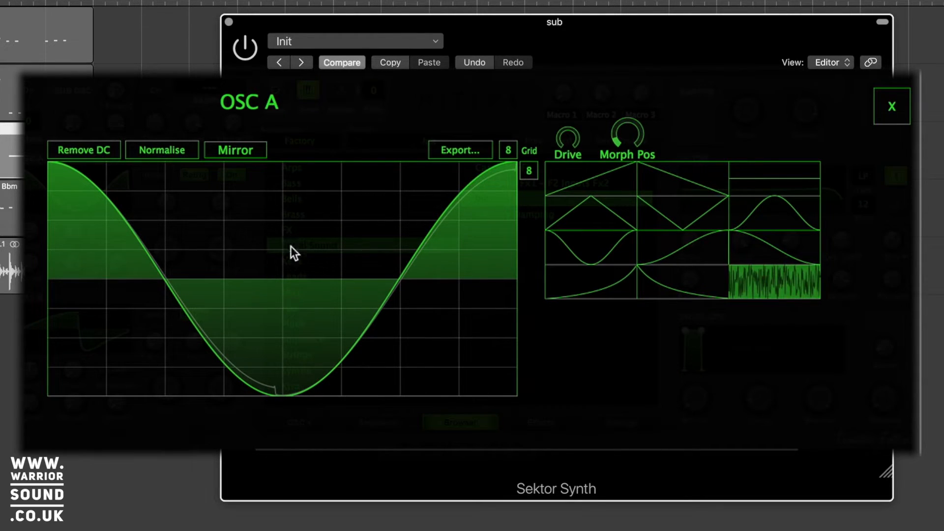
- Paint the noise shape along the entire OSC A waveform, following its cosine curve from edge to edge
{"action": "left_click", "coordinate": [311, 224]}
{"action": "mouse_move", "coordinate": [313, 347]}
{"action": "left_mouse_down"}
{"action": "mouse_move", "coordinate": [317, 233]}
{"action": "mouse_move", "coordinate": [319, 344]}
{"action": "mouse_move", "coordinate": [338, 427]}
{"action": "mouse_move", "coordinate": [336, 342]}
{"action": "mouse_move", "coordinate": [244, 364]}
{"action": "left_mouse_up"}
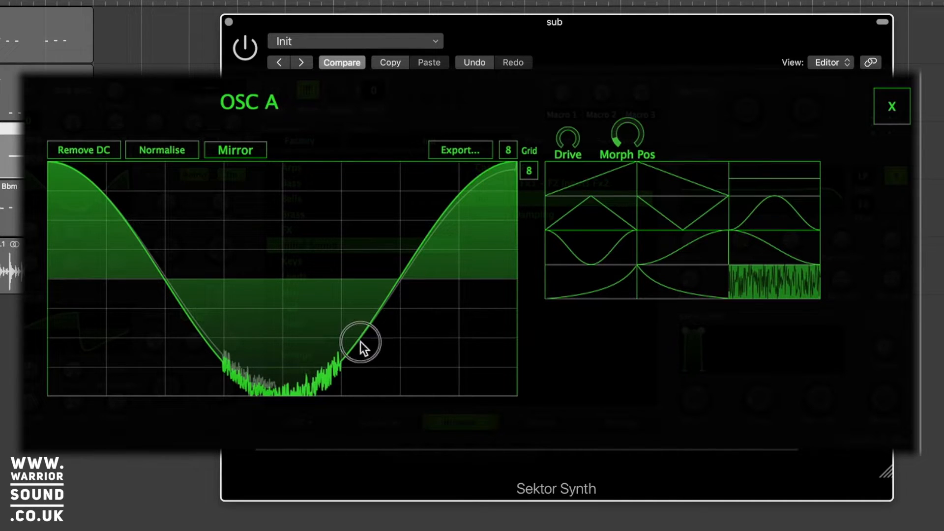
{"action": "left_click_drag", "start_coordinate": [360, 340], "coordinate": [361, 338]}
{"action": "left_click_drag", "start_coordinate": [398, 253], "coordinate": [407, 257]}
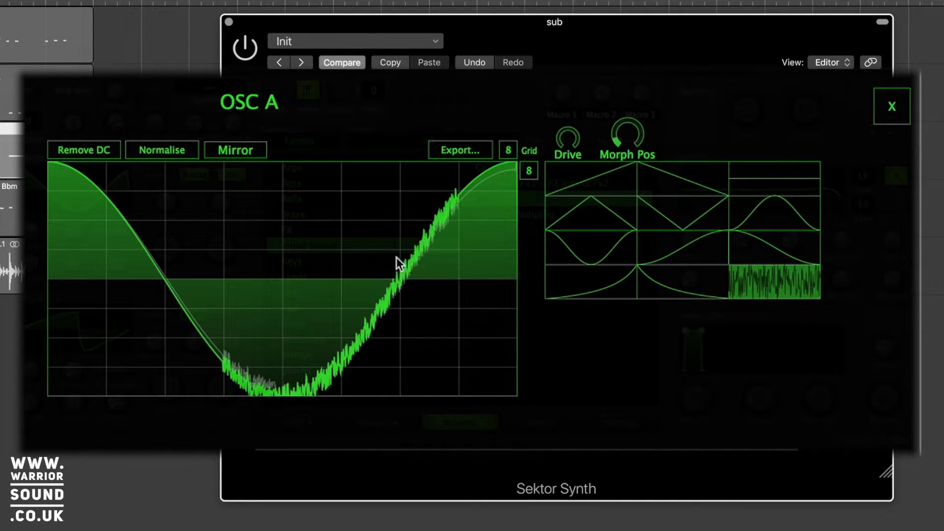
{"action": "left_click_drag", "start_coordinate": [194, 314], "coordinate": [158, 277]}
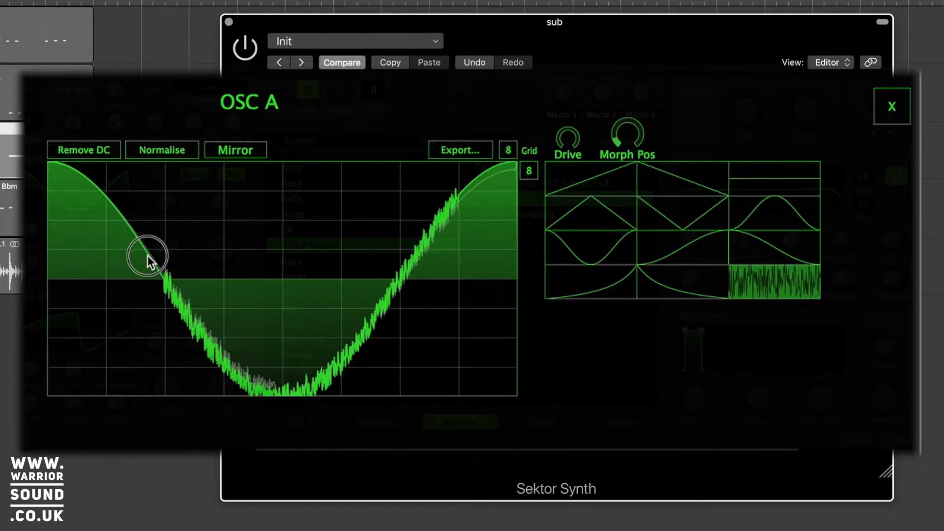
{"action": "left_click", "coordinate": [148, 255]}
{"action": "left_click", "coordinate": [476, 182]}
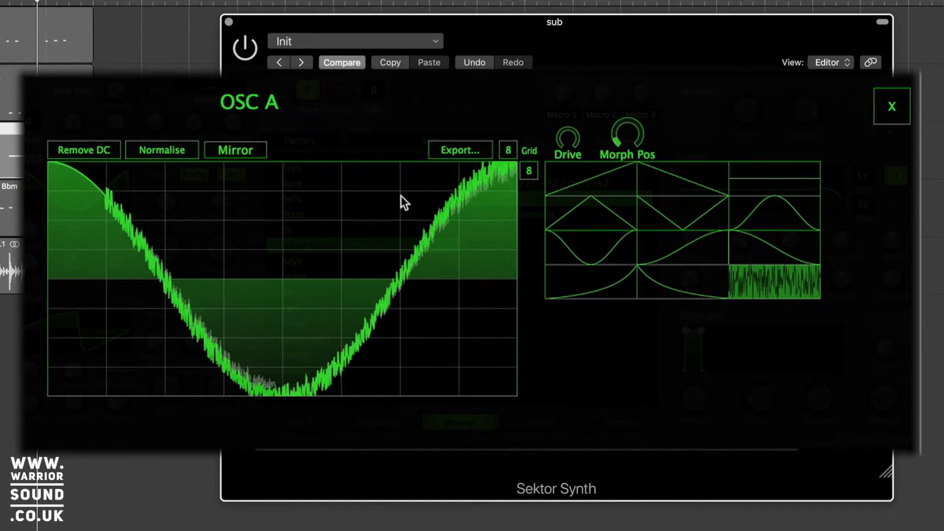
{"action": "left_click", "coordinate": [82, 189]}
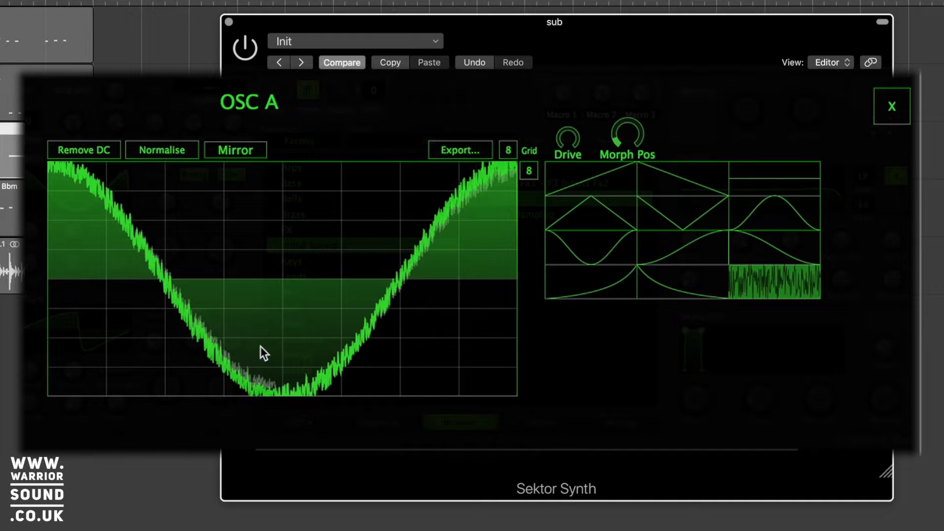
- Repaint sections of OSC A's descending slope, trough and rising slope with stronger and weaker noise
{"action": "left_click_drag", "start_coordinate": [197, 322], "coordinate": [201, 301]}
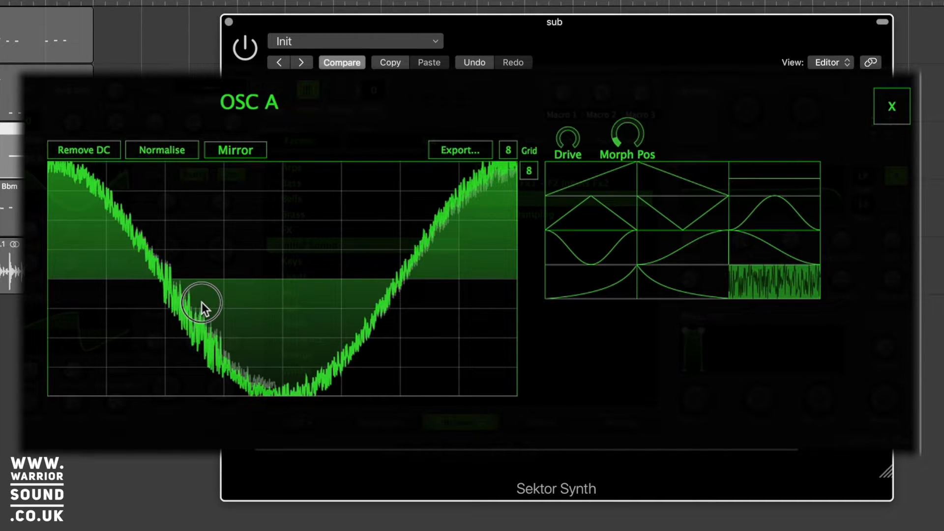
{"action": "mouse_move", "coordinate": [392, 299]}
{"action": "left_mouse_down"}
{"action": "mouse_move", "coordinate": [396, 227]}
{"action": "mouse_move", "coordinate": [402, 275]}
{"action": "mouse_move", "coordinate": [380, 281]}
{"action": "mouse_move", "coordinate": [386, 304]}
{"action": "mouse_move", "coordinate": [383, 279]}
{"action": "left_mouse_up"}
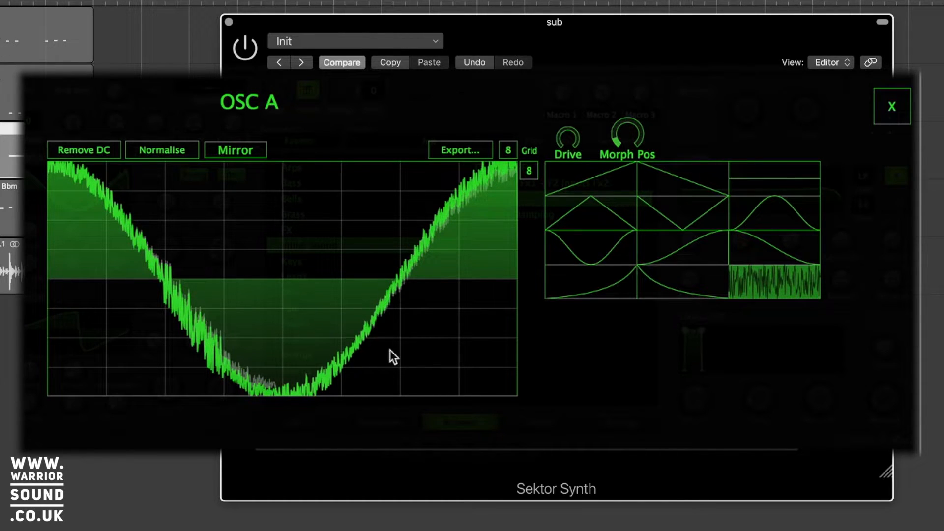
{"action": "left_click_drag", "start_coordinate": [326, 371], "coordinate": [327, 389]}
{"action": "mouse_move", "coordinate": [201, 322]}
{"action": "left_mouse_down"}
{"action": "mouse_move", "coordinate": [201, 341]}
{"action": "mouse_move", "coordinate": [173, 276]}
{"action": "left_mouse_up"}
{"action": "left_click_drag", "start_coordinate": [193, 320], "coordinate": [193, 314]}
{"action": "left_click_drag", "start_coordinate": [143, 243], "coordinate": [144, 246]}
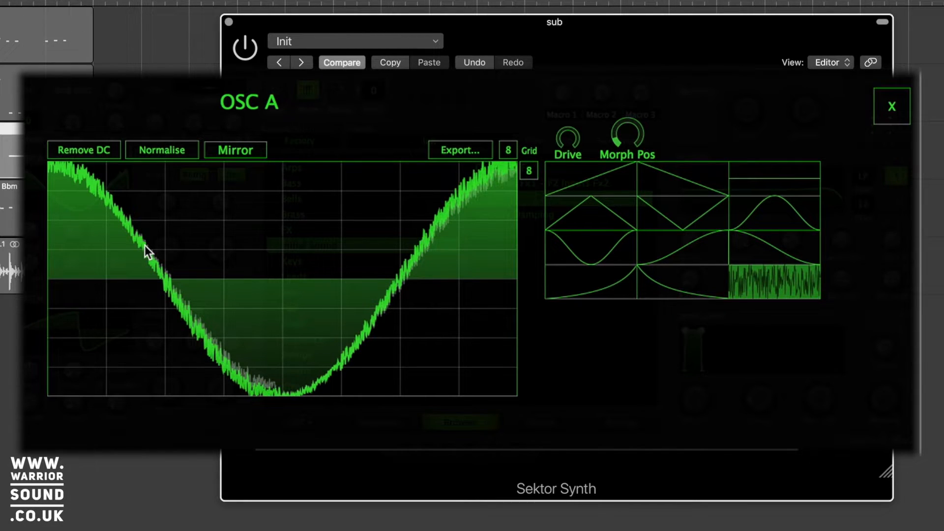
- Draw the inverted bell-shaped curve into the fifth grid column of the OSC A waveform, just above the centre line
{"action": "left_click", "coordinate": [585, 241]}
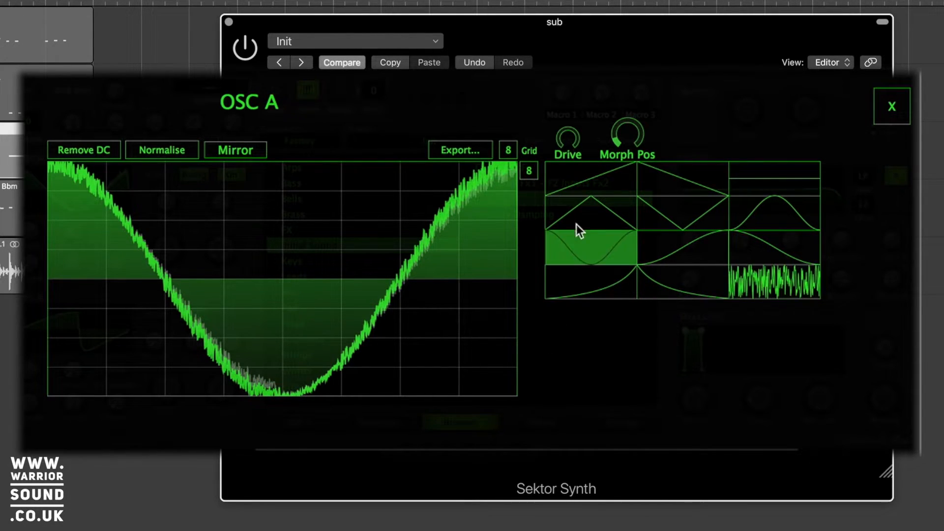
{"action": "left_click", "coordinate": [300, 270]}
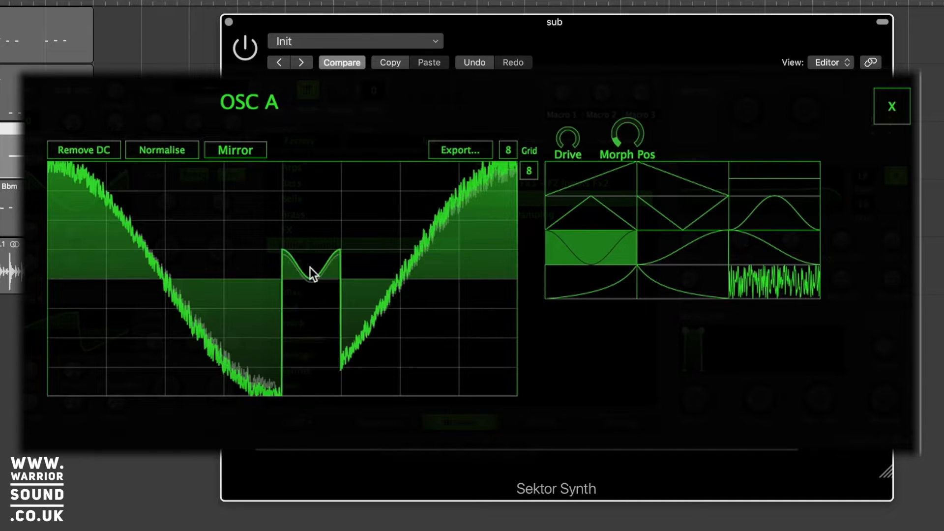
- Draw the inverted bell curve into columns 1 to 4 and 7 of the OSC A grid, at different heights around the centre line
{"action": "left_click", "coordinate": [220, 285]}
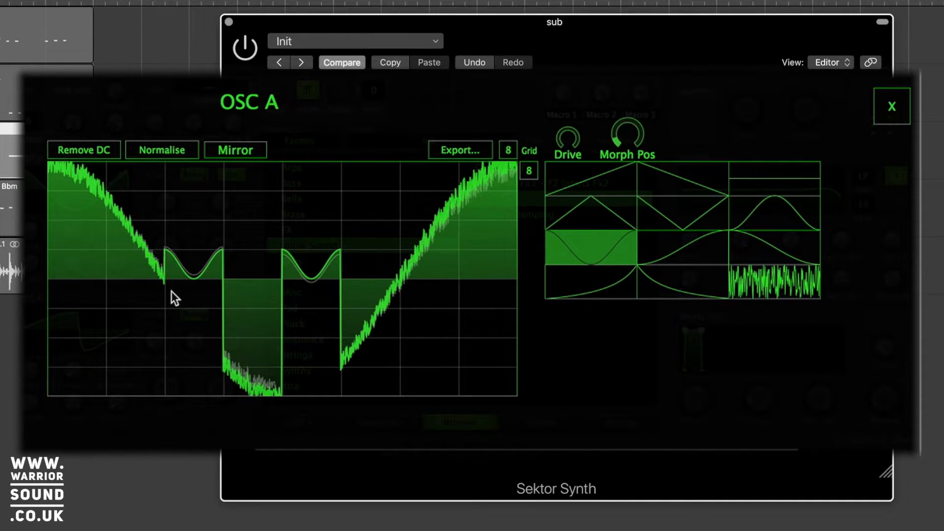
{"action": "left_click", "coordinate": [123, 293]}
{"action": "left_click", "coordinate": [85, 297]}
{"action": "left_click", "coordinate": [425, 308]}
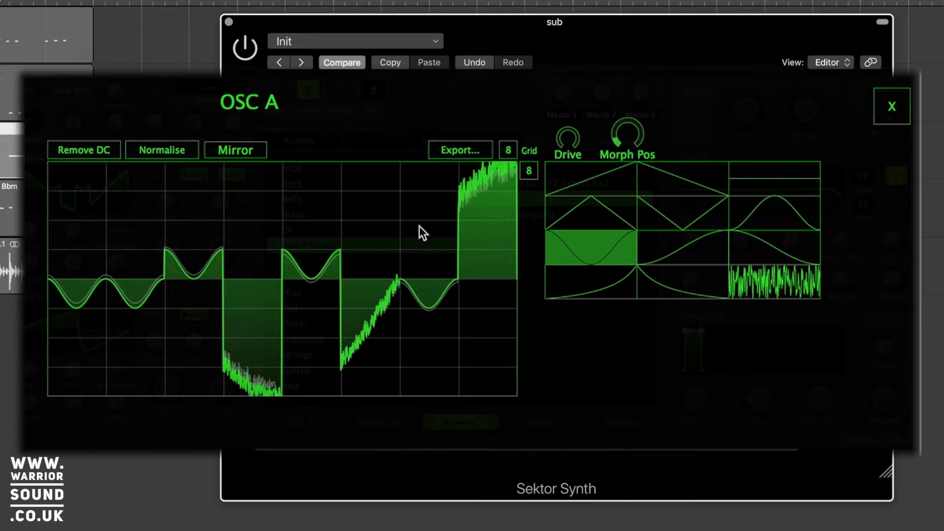
{"action": "left_click", "coordinate": [419, 220]}
{"action": "left_click", "coordinate": [272, 308]}
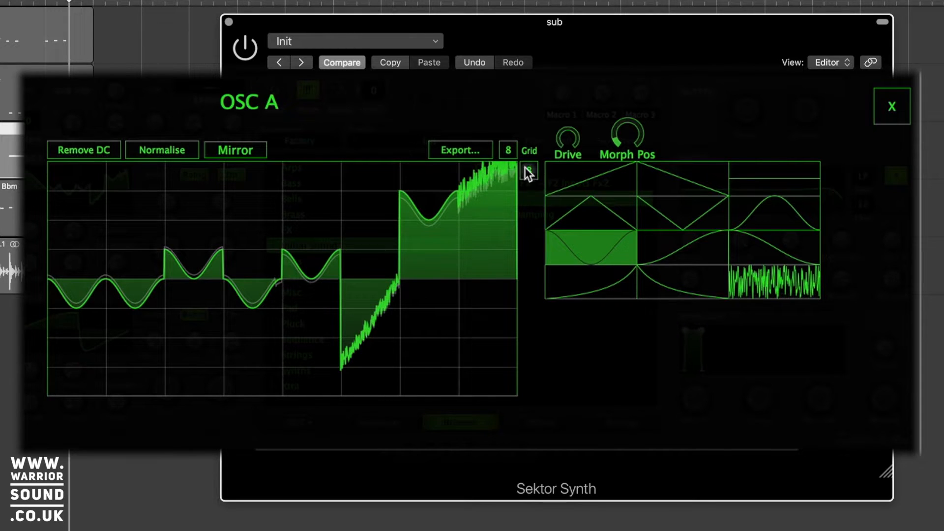
- Set the waveform grid to 1 by 1 and draw the inverted bell curve across the whole OSC A waveform
{"action": "left_click_drag", "start_coordinate": [509, 149], "coordinate": [522, 315]}
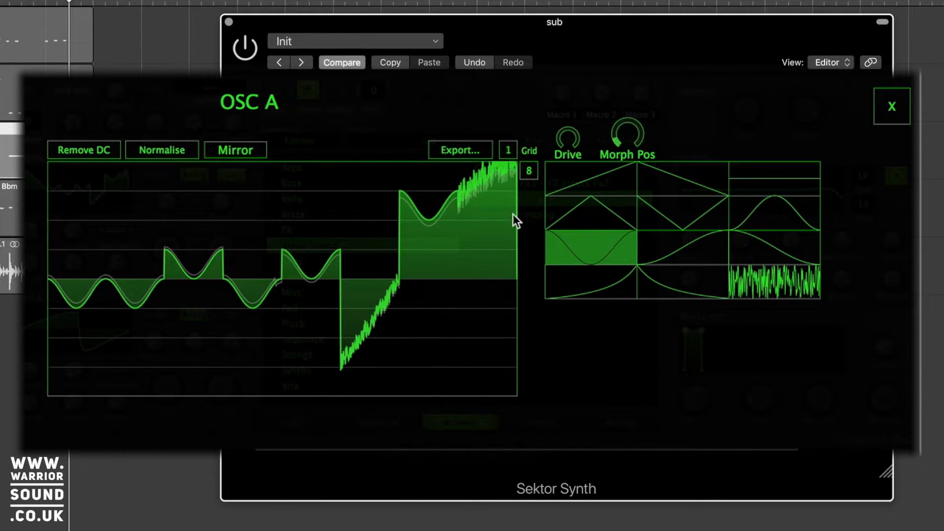
{"action": "left_click_drag", "start_coordinate": [530, 168], "coordinate": [512, 358]}
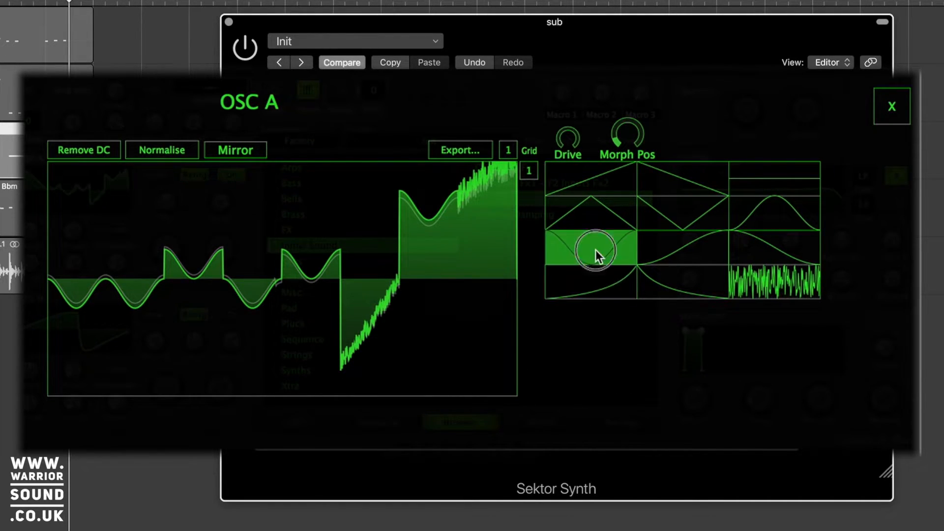
{"action": "left_click", "coordinate": [229, 258]}
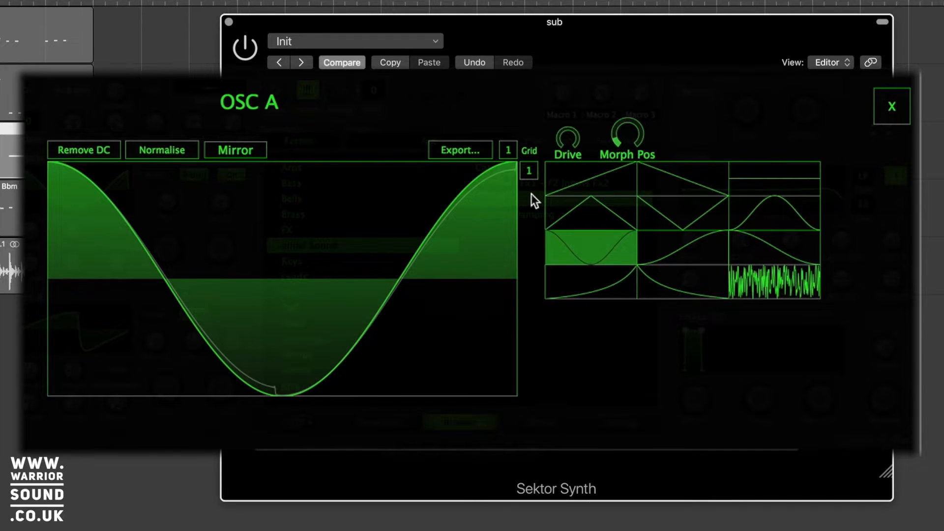
- Set the grid to 2 columns by 3 rows and draw the inverted bell curve in the first column's upper row and second column's lower row
{"action": "left_click", "coordinate": [506, 149]}
{"action": "left_click_drag", "start_coordinate": [529, 171], "coordinate": [529, 167]}
{"action": "left_click", "coordinate": [96, 235]}
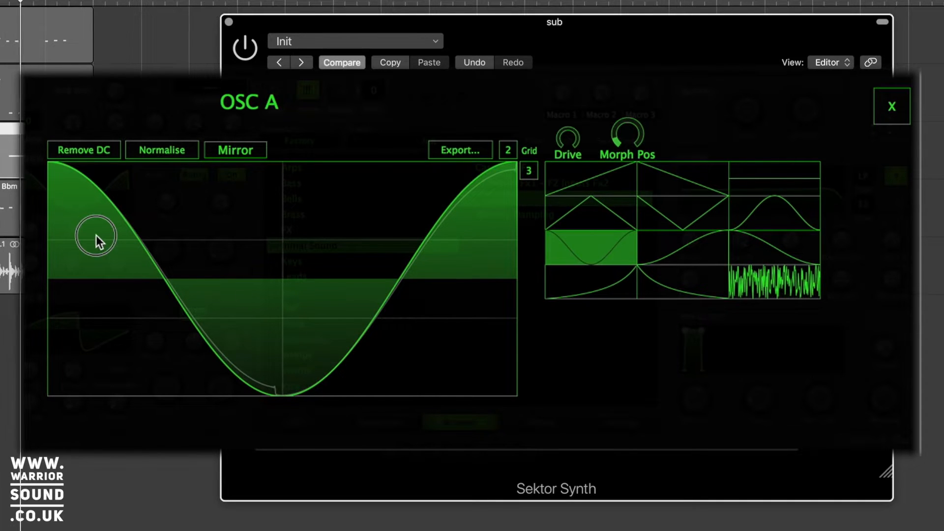
{"action": "left_click", "coordinate": [417, 221]}
{"action": "left_click", "coordinate": [386, 335]}
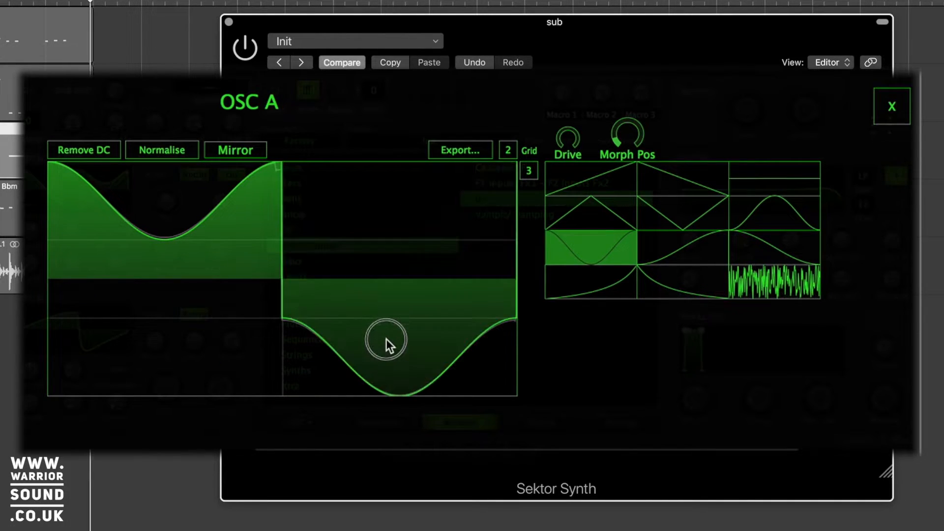
- Redraw the inverted bell curve in the middle row of both grid columns, forming two even cosine cycles
{"action": "left_click", "coordinate": [197, 276]}
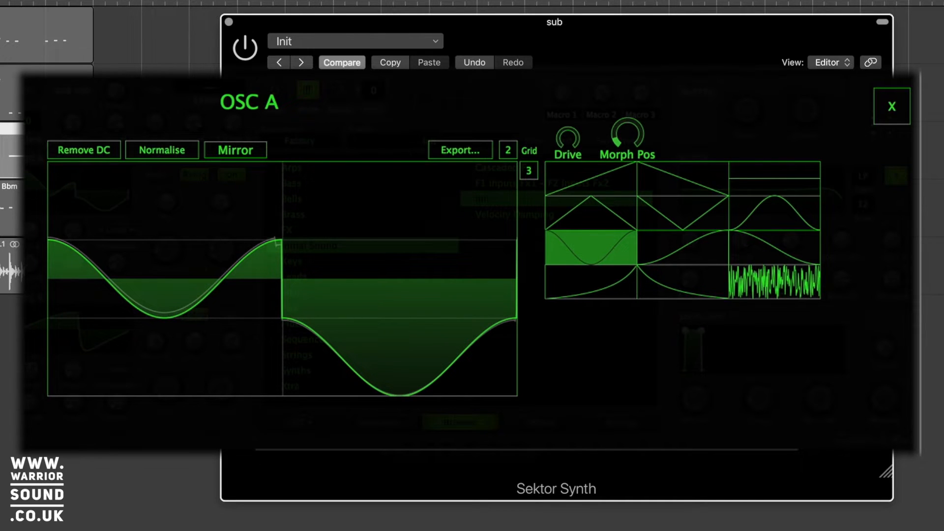
{"action": "left_click", "coordinate": [385, 266]}
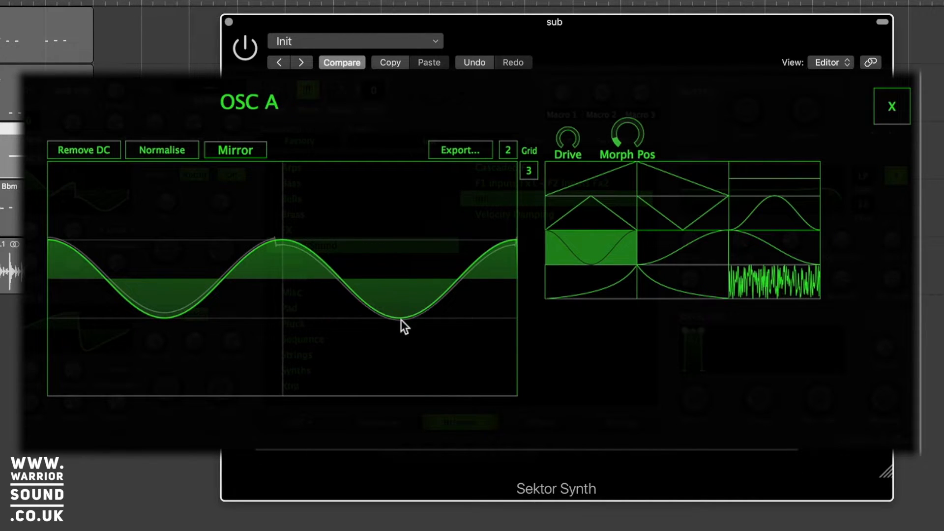
{"action": "left_click", "coordinate": [170, 189]}
{"action": "left_click", "coordinate": [176, 297]}
- Set the grid to 4 by 4 and draw the inverted bell curve in each column, alternating just above and just below the centre line
{"action": "left_click_drag", "start_coordinate": [512, 151], "coordinate": [530, 167]}
{"action": "left_click", "coordinate": [531, 170]}
{"action": "left_click_drag", "start_coordinate": [529, 172], "coordinate": [529, 169]}
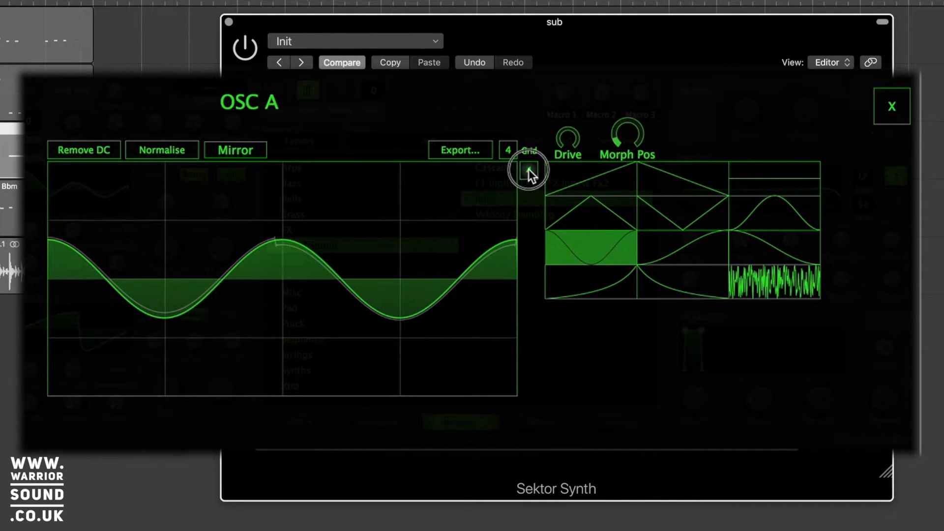
{"action": "left_click", "coordinate": [108, 232]}
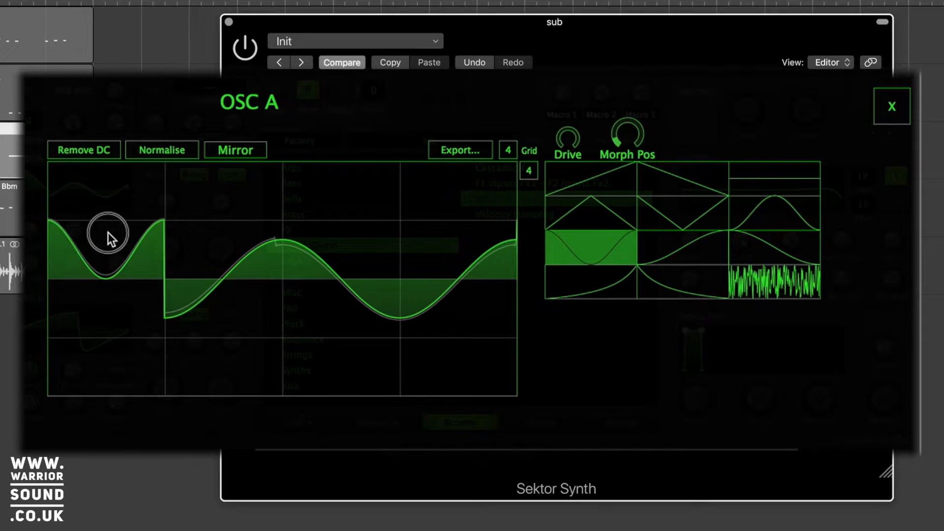
{"action": "left_click", "coordinate": [261, 259]}
{"action": "left_click", "coordinate": [344, 248]}
{"action": "left_click", "coordinate": [423, 250]}
{"action": "left_click", "coordinate": [463, 321]}
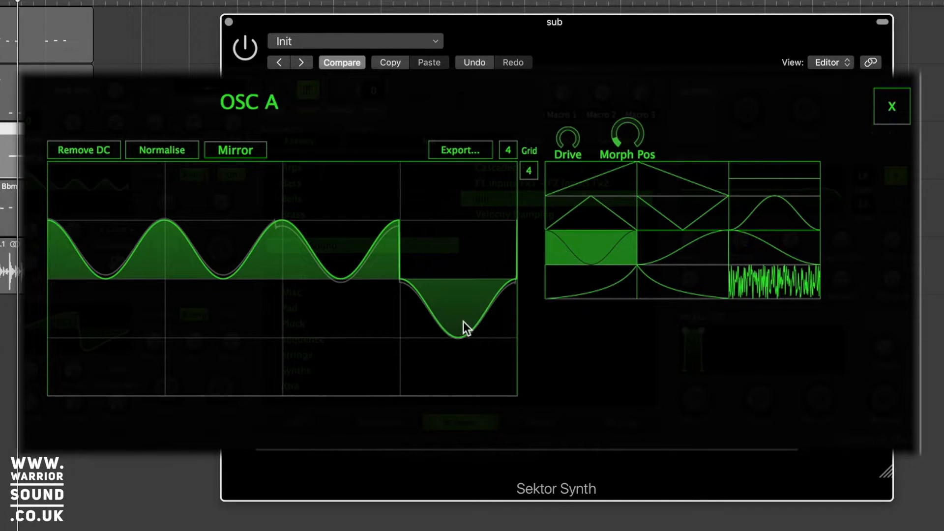
{"action": "left_click", "coordinate": [170, 311]}
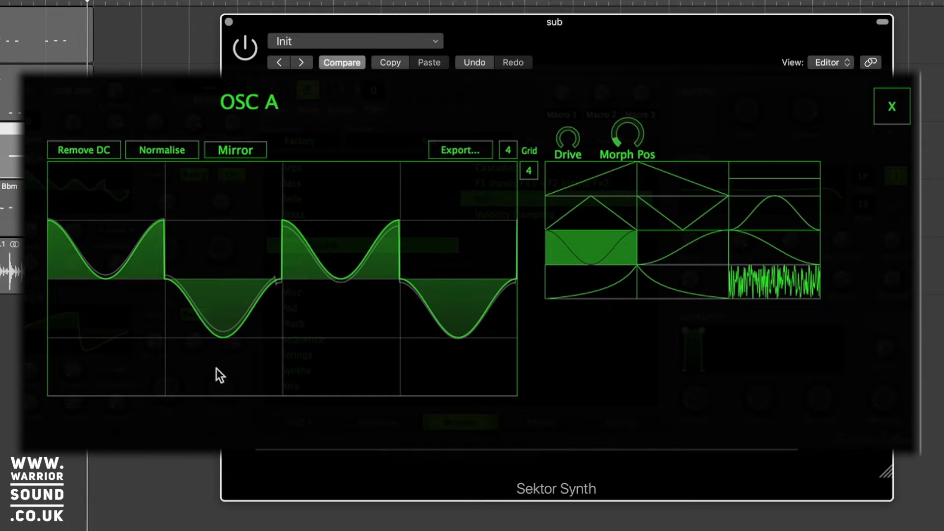
- Replace the first column with the rising S-curve, the third with the bell curve and the fourth with the falling S-curve
{"action": "left_click", "coordinate": [692, 238]}
{"action": "left_click", "coordinate": [96, 279]}
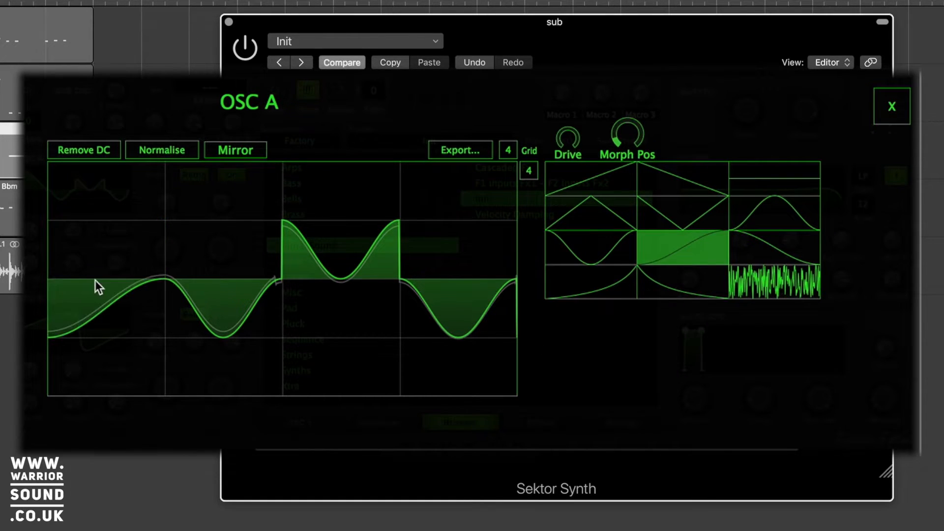
{"action": "left_click", "coordinate": [783, 213]}
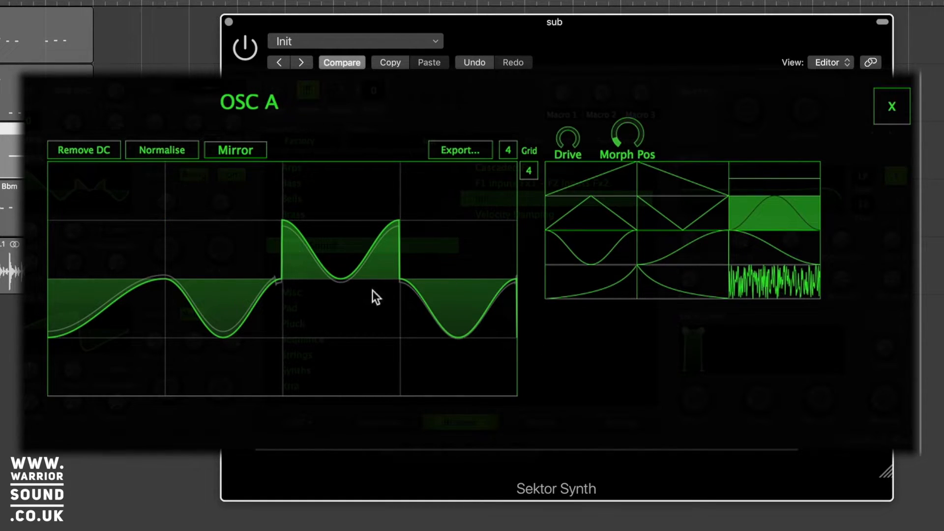
{"action": "left_click", "coordinate": [344, 222]}
{"action": "left_click", "coordinate": [789, 246]}
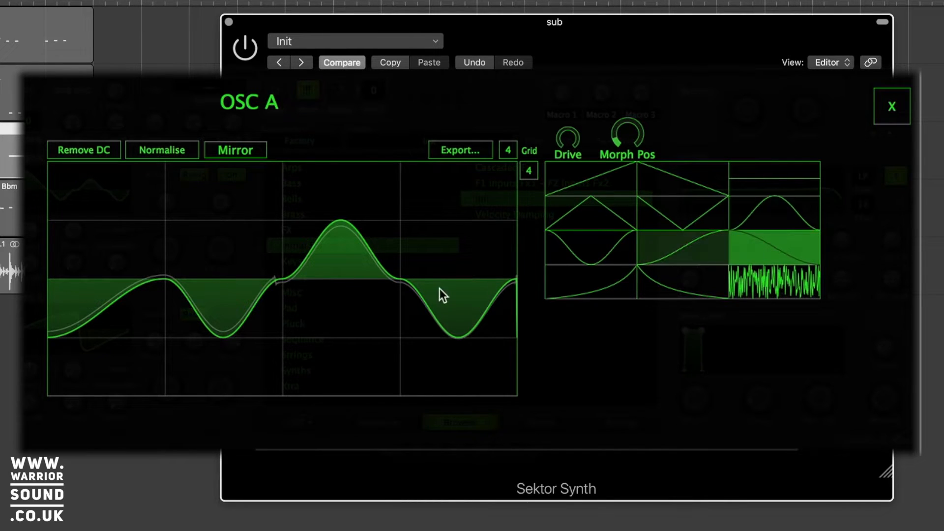
{"action": "left_click", "coordinate": [443, 291]}
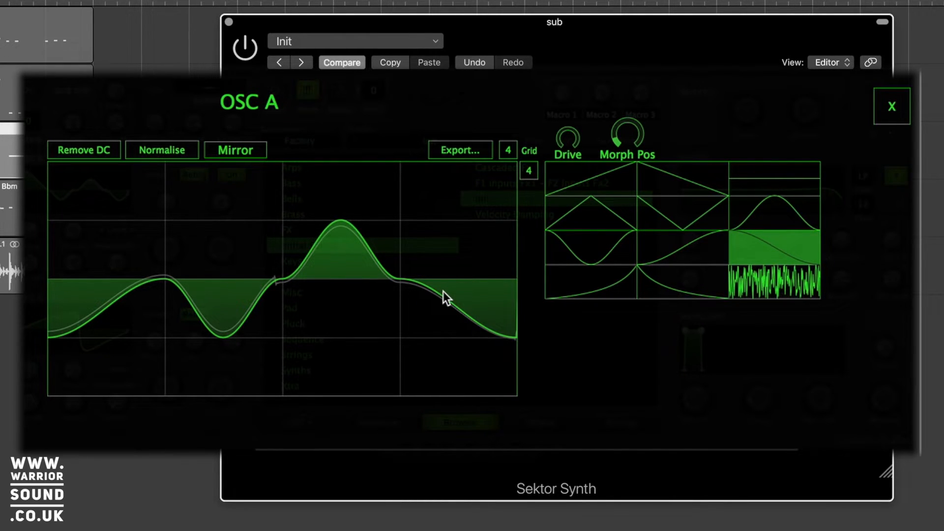
- Set the grid to 64 by 64 and draw tiny inverted bell curves at scattered points along the OSC A waveform
{"action": "left_click_drag", "start_coordinate": [508, 152], "coordinate": [586, 1]}
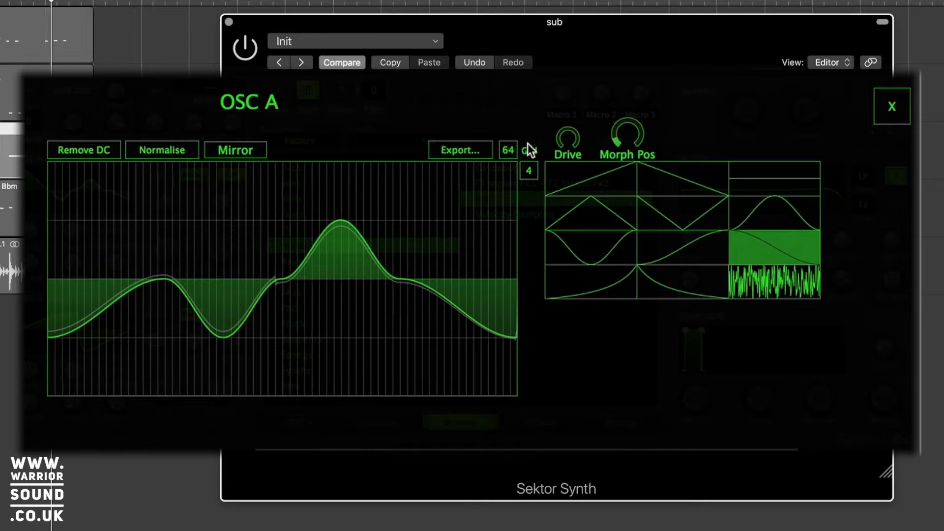
{"action": "left_click_drag", "start_coordinate": [536, 179], "coordinate": [611, 46]}
{"action": "left_click", "coordinate": [590, 253]}
{"action": "left_click", "coordinate": [117, 247]}
{"action": "left_click_drag", "start_coordinate": [219, 254], "coordinate": [227, 257]}
{"action": "left_click_drag", "start_coordinate": [285, 272], "coordinate": [307, 272]}
{"action": "left_click", "coordinate": [403, 268]}
{"action": "left_click_drag", "start_coordinate": [446, 254], "coordinate": [469, 246]}
- Draw small bell curves and rising S-curves into further scattered cells above and below the centre line of the OSC A waveform
{"action": "left_click", "coordinate": [765, 221]}
{"action": "left_click_drag", "start_coordinate": [329, 202], "coordinate": [374, 236]}
{"action": "left_click_drag", "start_coordinate": [219, 208], "coordinate": [168, 206]}
{"action": "left_click_drag", "start_coordinate": [72, 338], "coordinate": [65, 341]}
{"action": "left_click", "coordinate": [679, 255]}
{"action": "left_click_drag", "start_coordinate": [329, 346], "coordinate": [286, 333]}
{"action": "left_click_drag", "start_coordinate": [175, 341], "coordinate": [95, 323]}
{"action": "left_click_drag", "start_coordinate": [81, 225], "coordinate": [87, 220]}
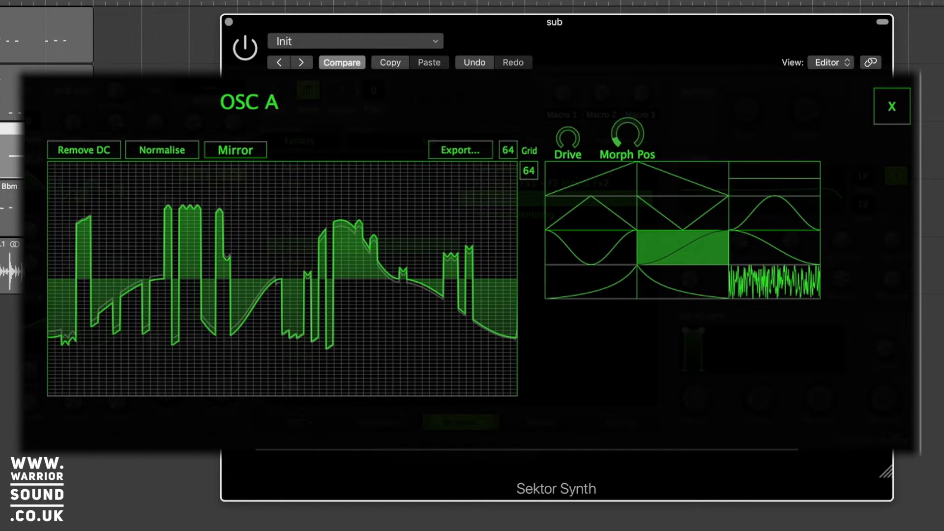
- Distort the jagged OSC A waveform with increasing Drive, finishing by using Drive to lower its amplitude
{"action": "left_click_drag", "start_coordinate": [565, 140], "coordinate": [538, 124]}
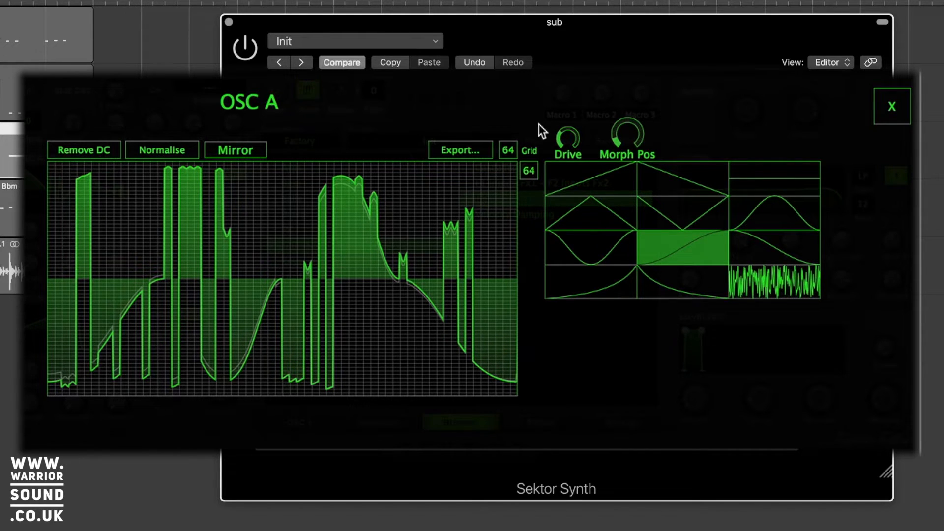
{"action": "left_click_drag", "start_coordinate": [568, 143], "coordinate": [570, 93]}
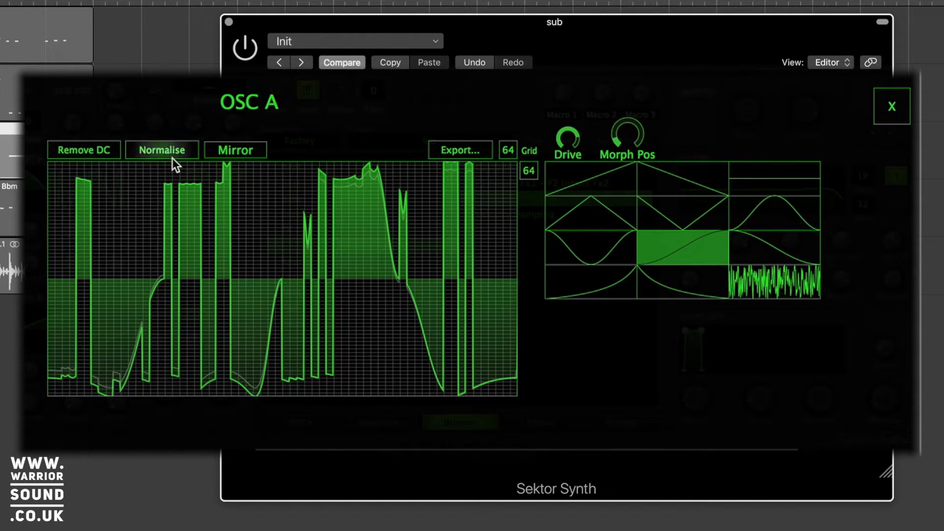
{"action": "left_click_drag", "start_coordinate": [580, 143], "coordinate": [570, 229]}
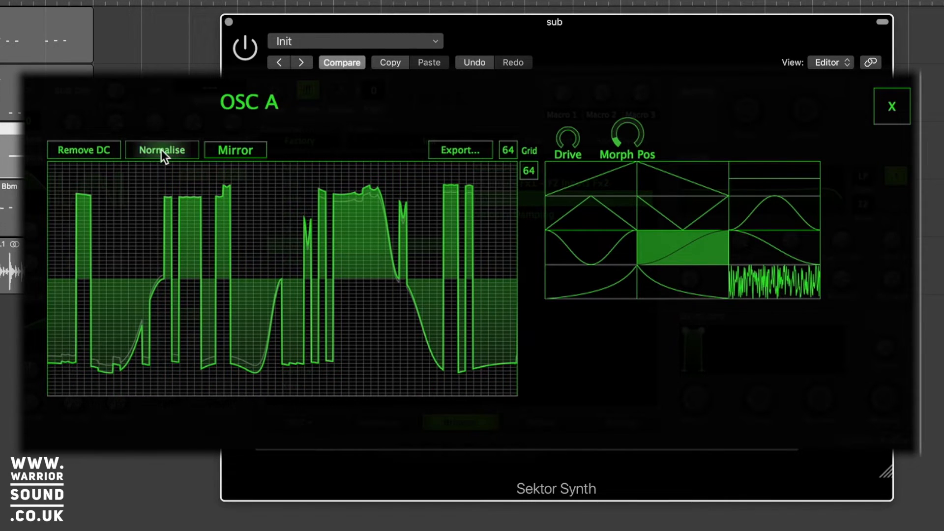
- Normalise the OSC A waveform and remove its DC offset
{"action": "left_click", "coordinate": [162, 149]}
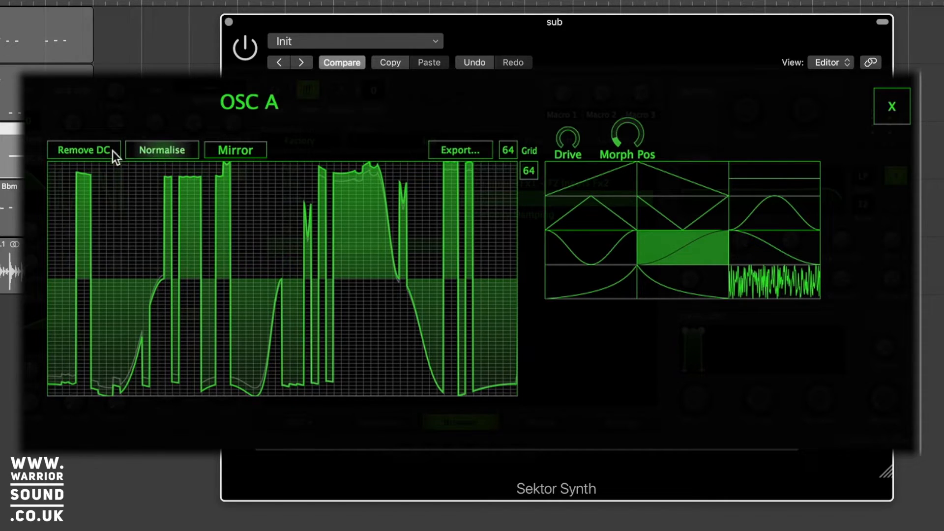
{"action": "left_click", "coordinate": [87, 148]}
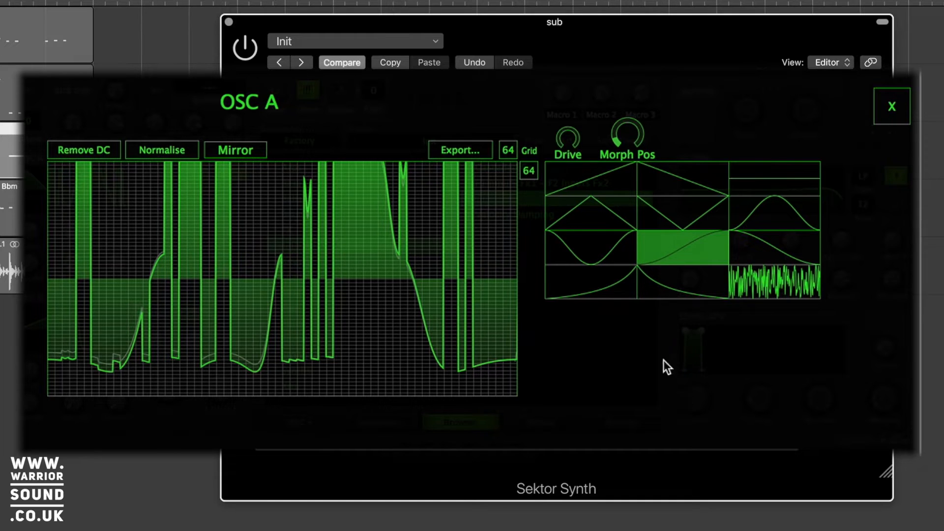
- Set the grid back to 1 by 1 and draw the inverted bell curve across the full OSC A waveform
{"action": "left_click_drag", "start_coordinate": [508, 146], "coordinate": [528, 300]}
{"action": "left_click_drag", "start_coordinate": [533, 172], "coordinate": [561, 397]}
{"action": "left_click", "coordinate": [588, 253]}
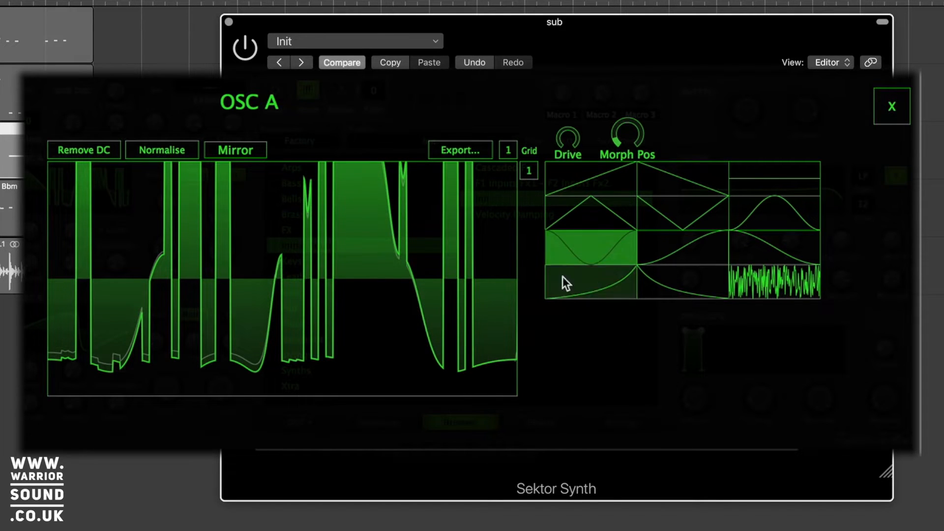
{"action": "left_click", "coordinate": [273, 220]}
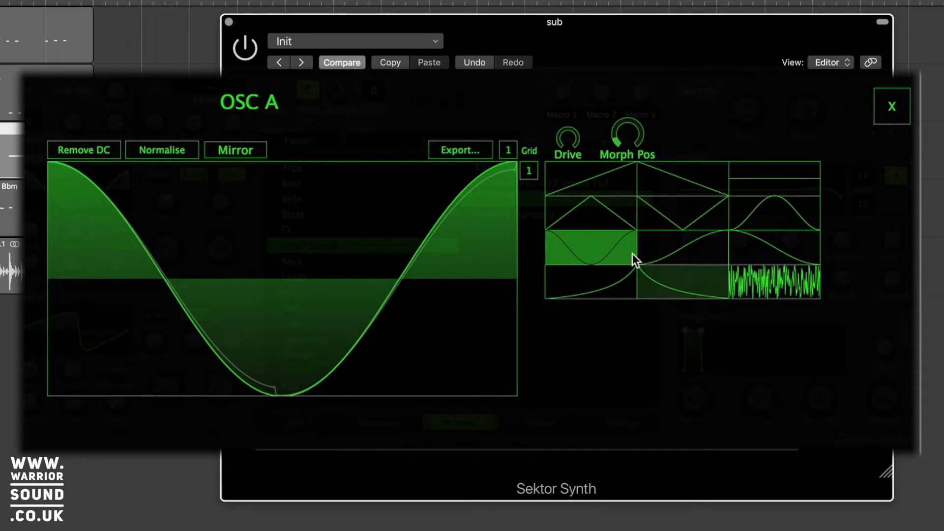
- Use Drive to shape the OSC A cosine into a near-square wave of reduced amplitude, and paint noise along it
{"action": "left_click_drag", "start_coordinate": [568, 140], "coordinate": [571, 214]}
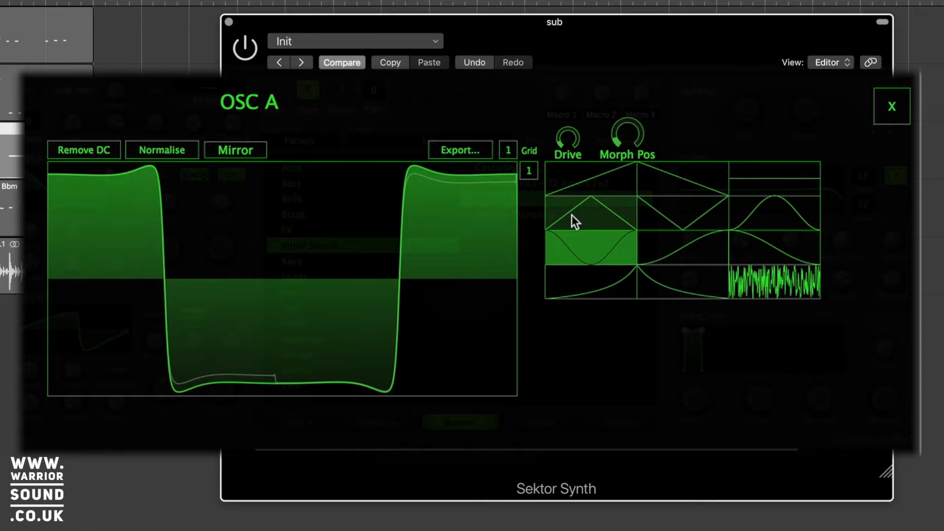
{"action": "left_click_drag", "start_coordinate": [568, 146], "coordinate": [580, 253]}
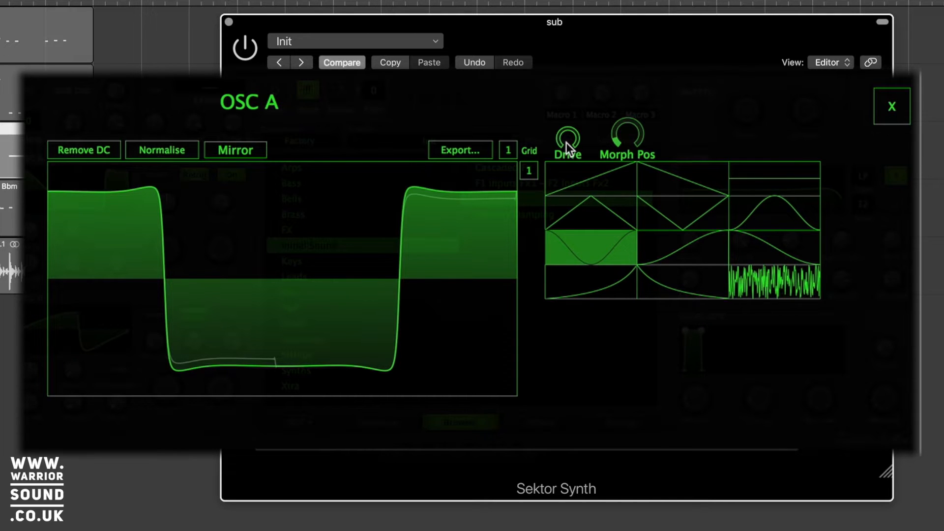
{"action": "left_click", "coordinate": [747, 292]}
{"action": "left_click", "coordinate": [322, 353]}
{"action": "left_click_drag", "start_coordinate": [321, 353], "coordinate": [323, 343]}
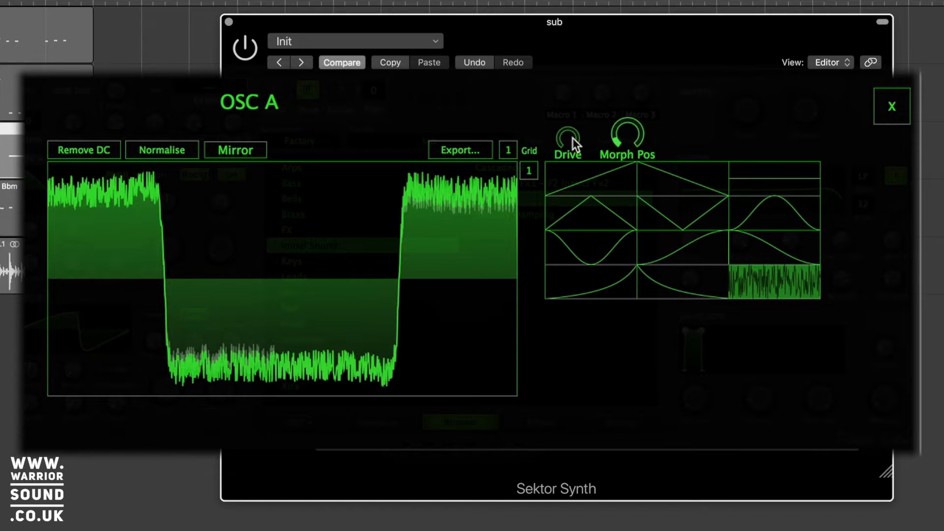
- Sweep Morph Pos up to examine another waveform in the OSC A wavetable, and return it to the edited waveform
{"action": "left_click_drag", "start_coordinate": [625, 145], "coordinate": [622, 84]}
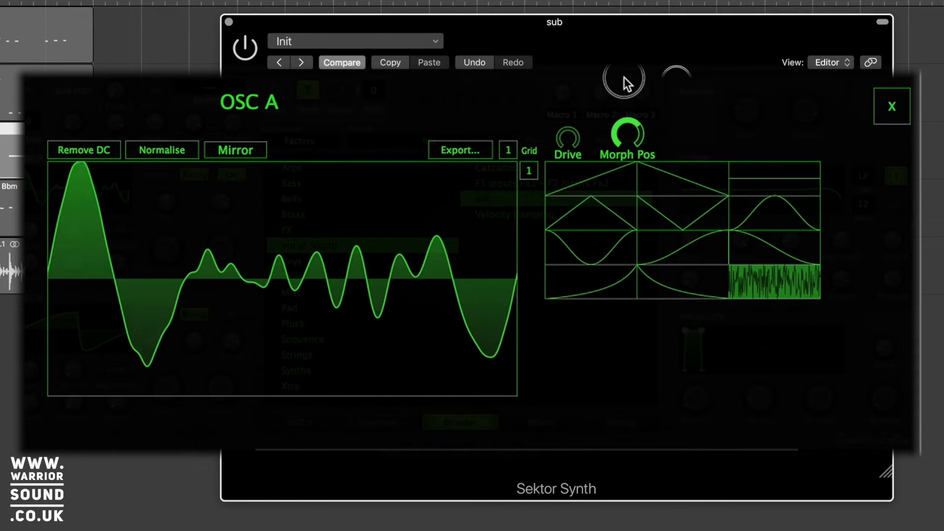
{"action": "left_click_drag", "start_coordinate": [624, 146], "coordinate": [880, 253]}
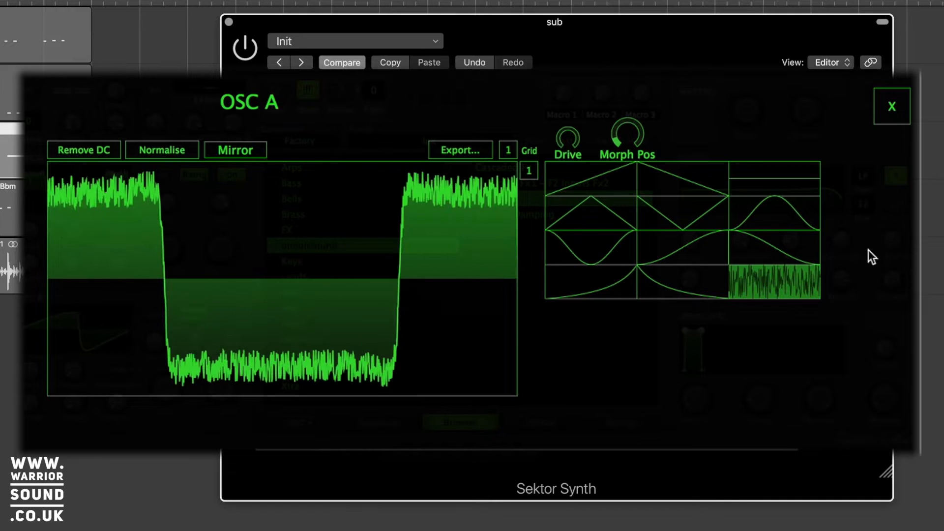
- Redraw the OSC A waveform as a clean full-width inverted bell curve and close the waveform editor
{"action": "left_click", "coordinate": [581, 255]}
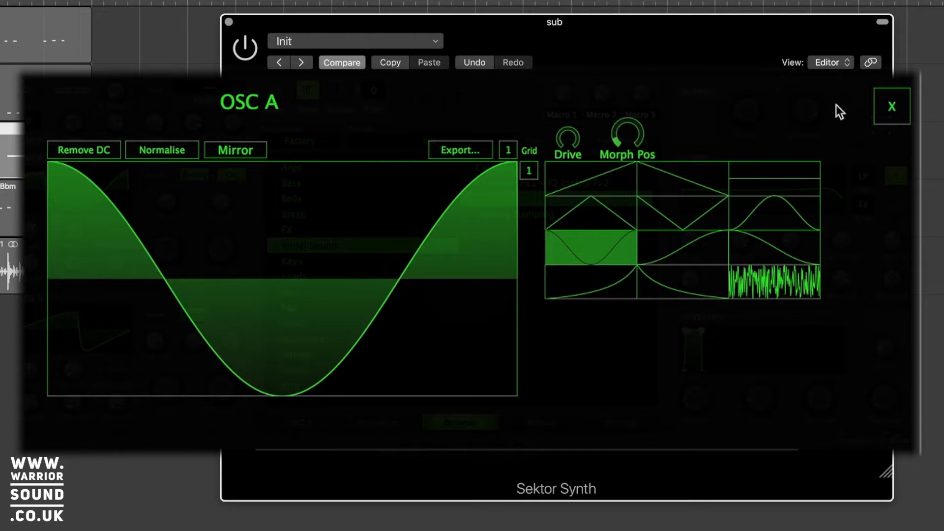
{"action": "left_click", "coordinate": [893, 110]}
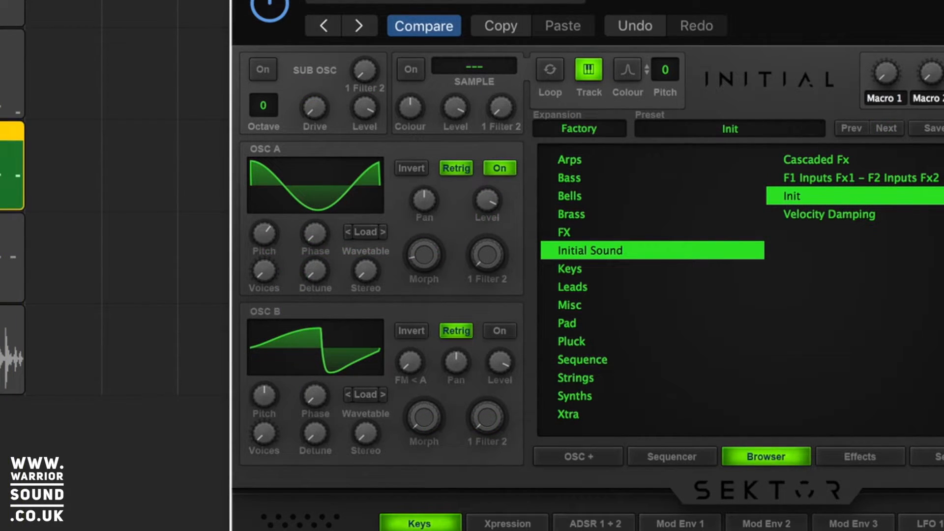
- Turn off solo on the sub track and select the track above it
{"action": "key", "text": "s"}
{"action": "key", "text": "Up"}
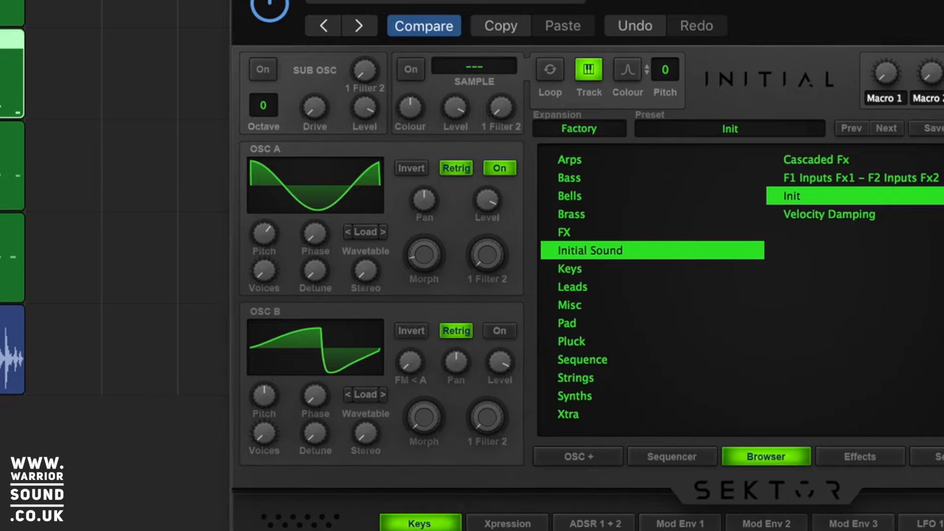
- Close the Init synth window, show the 808 4 synth window and try its OSC A Pitch
{"action": "key", "text": "super+w"}
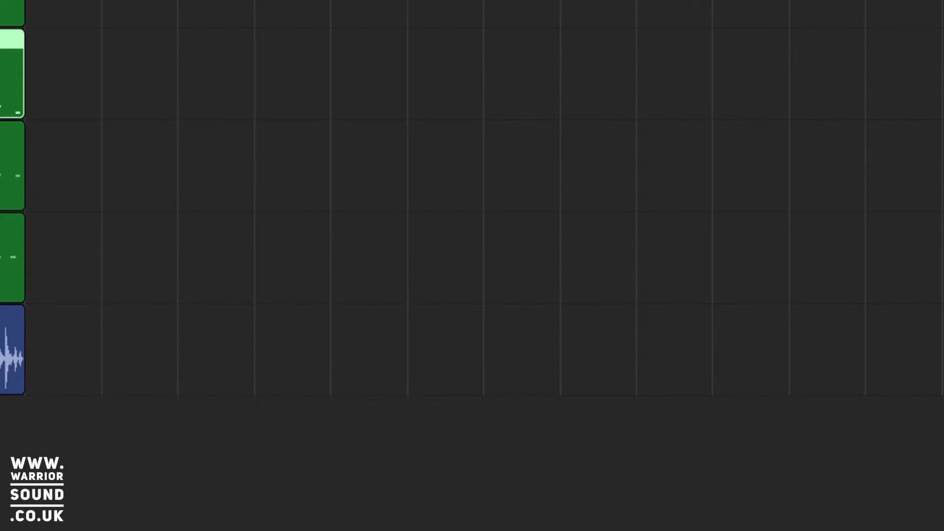
{"action": "key", "text": "v"}
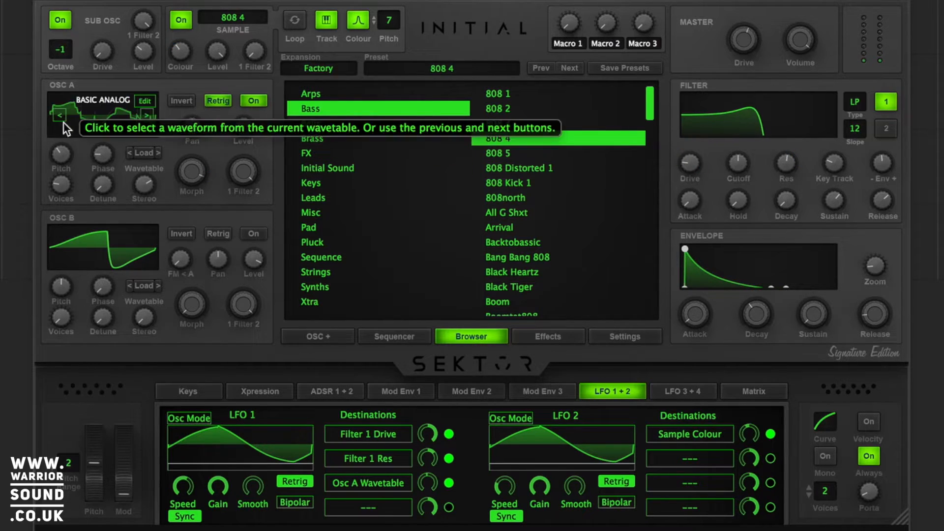
{"action": "left_click_drag", "start_coordinate": [61, 152], "coordinate": [63, 140]}
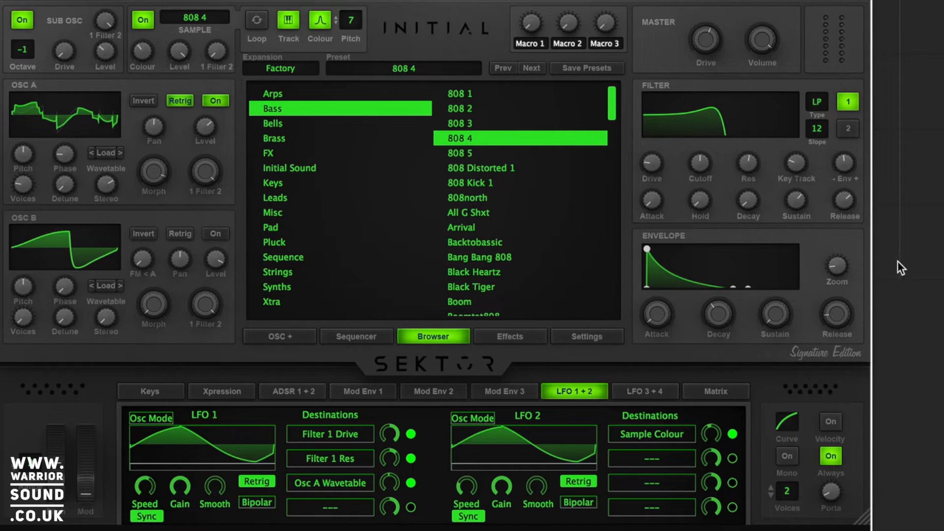
- Examine the filter Drive's modulation options, including its LFO 1 assignment and the sources that can be added
{"action": "right_click", "coordinate": [653, 170]}
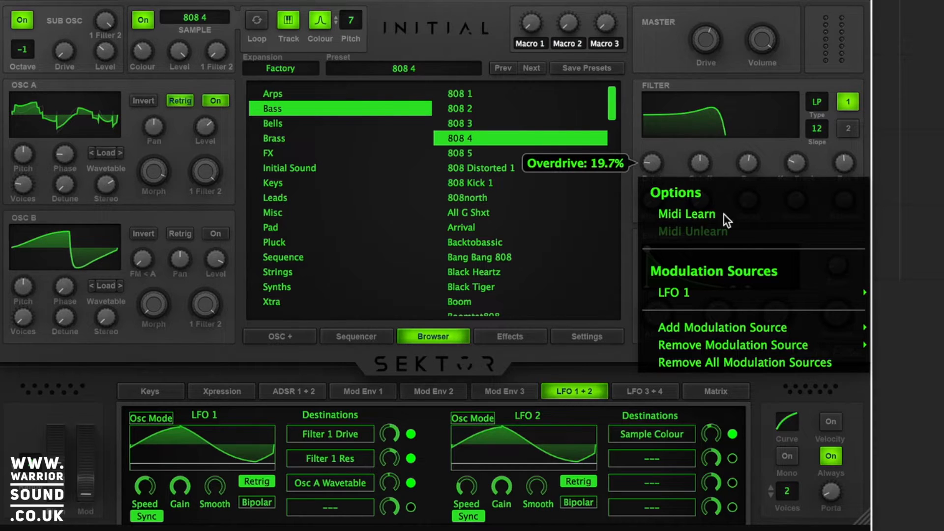
{"action": "mouse_move", "coordinate": [732, 296]}
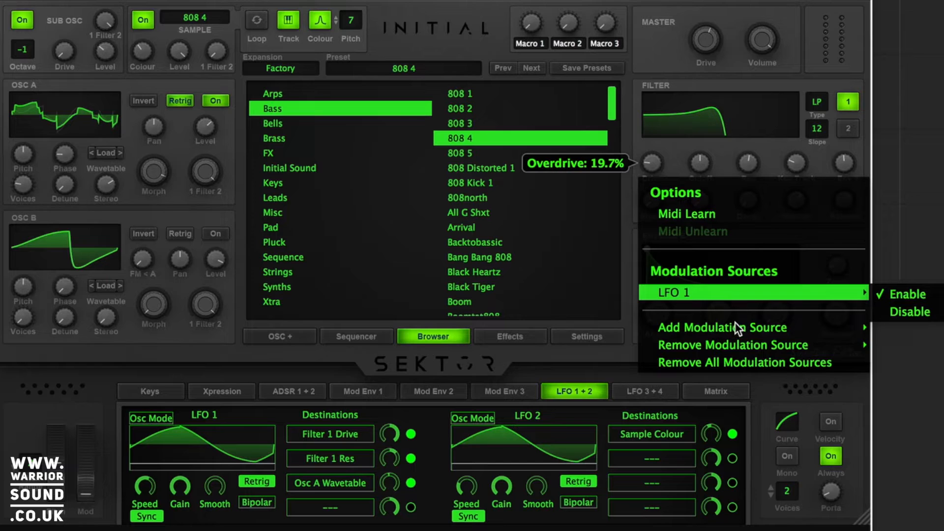
{"action": "mouse_move", "coordinate": [742, 332]}
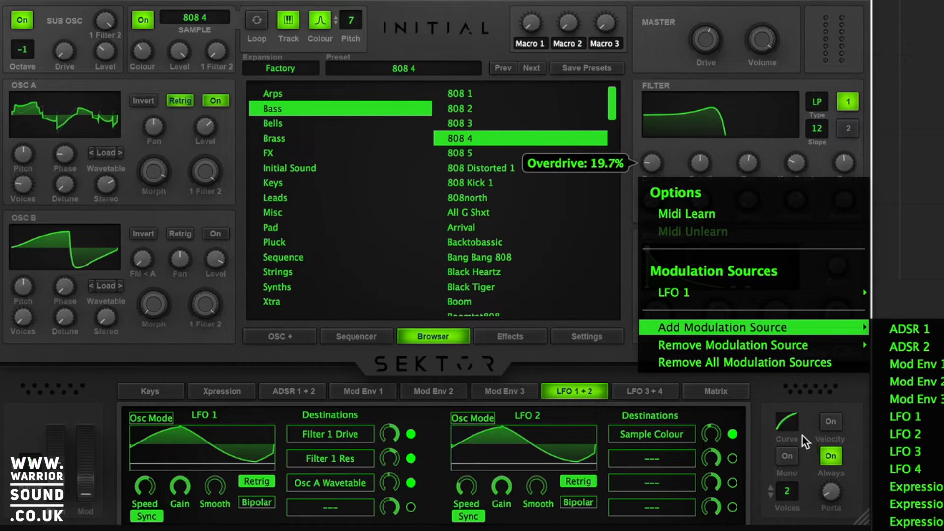
{"action": "left_click", "coordinate": [794, 398]}
- Examine the keyboard, ADSR, Mod Env, LFO and Matrix pages in turn and return to LFO 1 + 2
{"action": "left_click", "coordinate": [162, 396]}
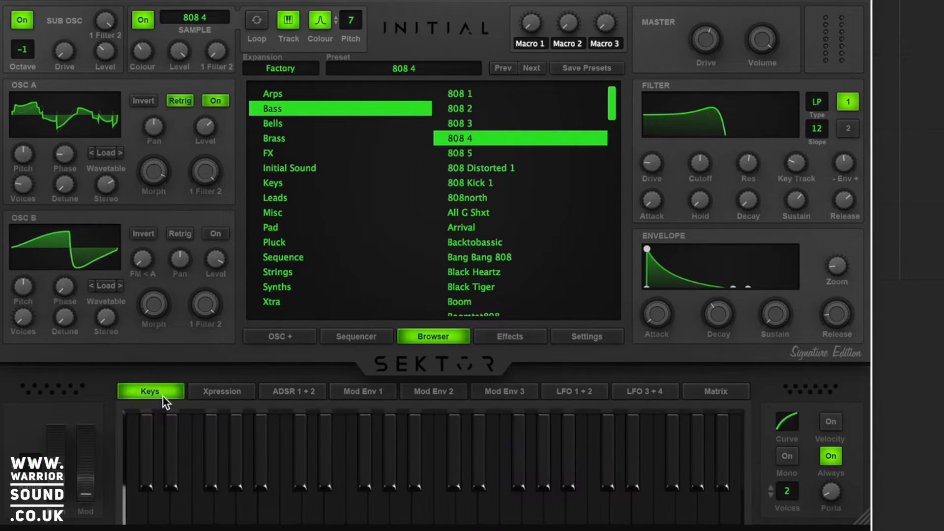
{"action": "left_click", "coordinate": [300, 390]}
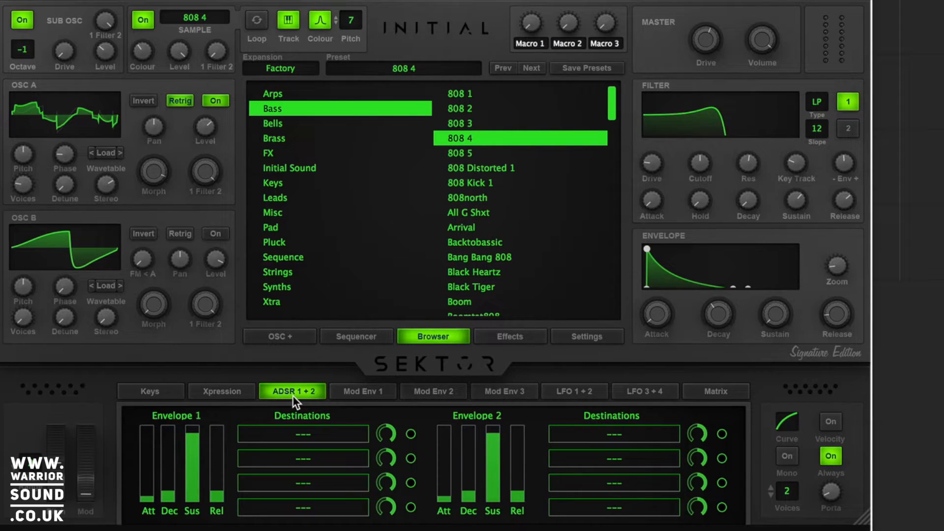
{"action": "left_click", "coordinate": [362, 387]}
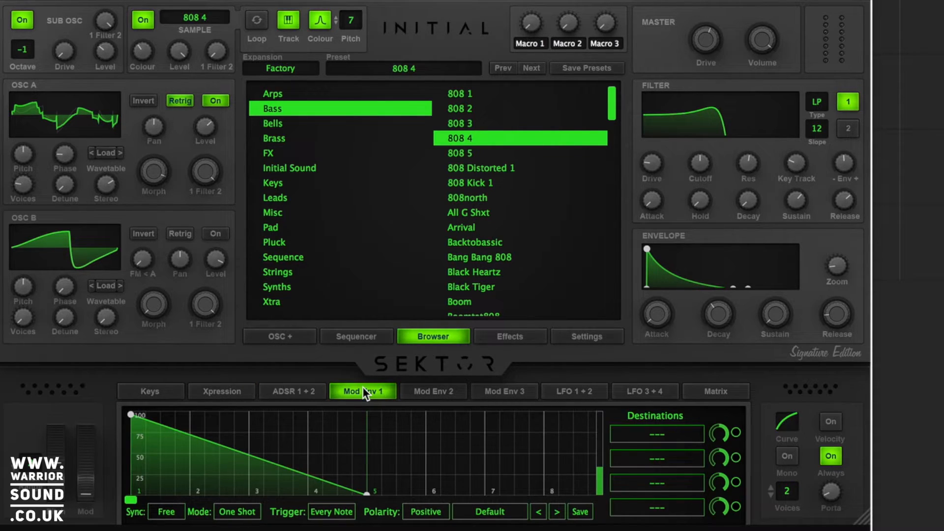
{"action": "left_click", "coordinate": [436, 393]}
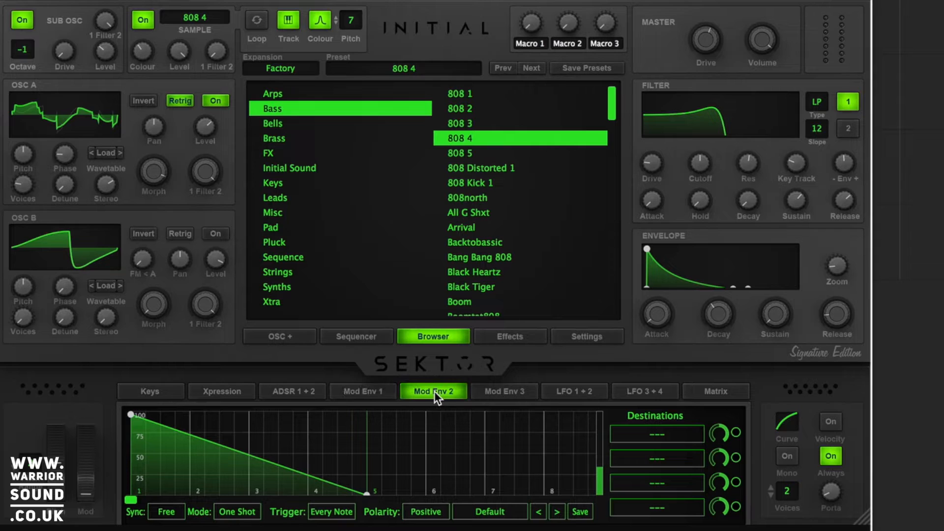
{"action": "left_click", "coordinate": [493, 388]}
{"action": "left_click", "coordinate": [575, 390]}
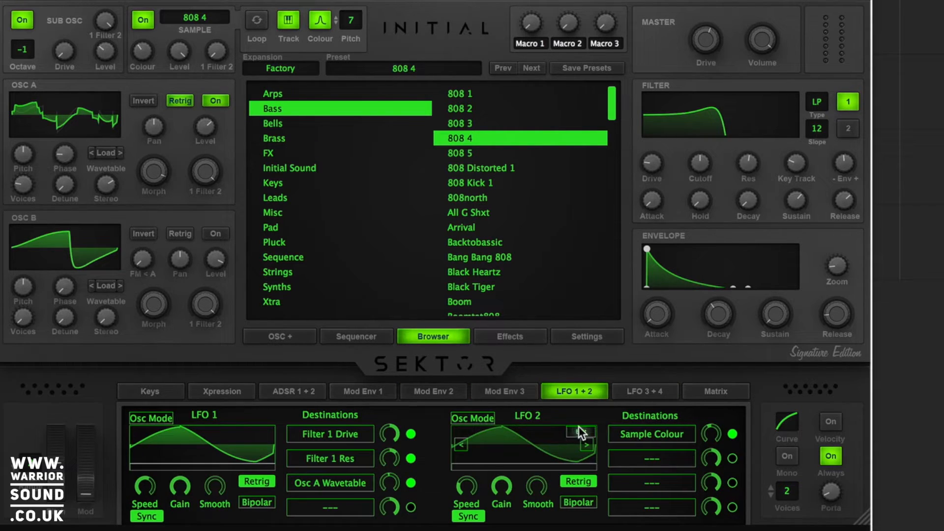
{"action": "left_click", "coordinate": [661, 395]}
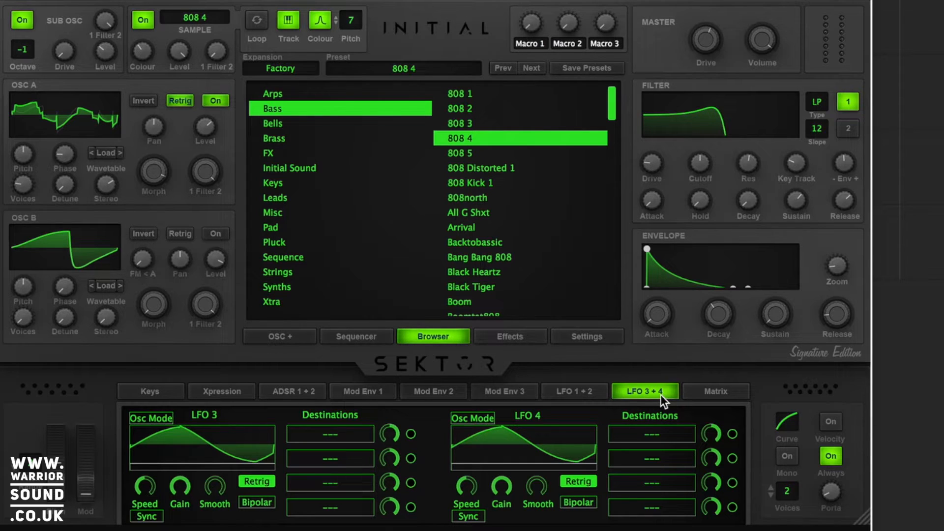
{"action": "left_click", "coordinate": [709, 393]}
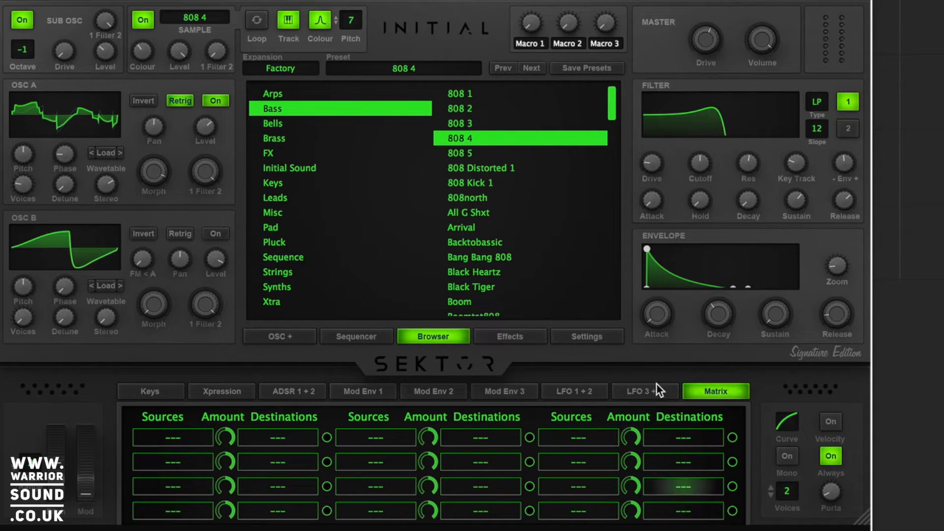
{"action": "left_click", "coordinate": [639, 399]}
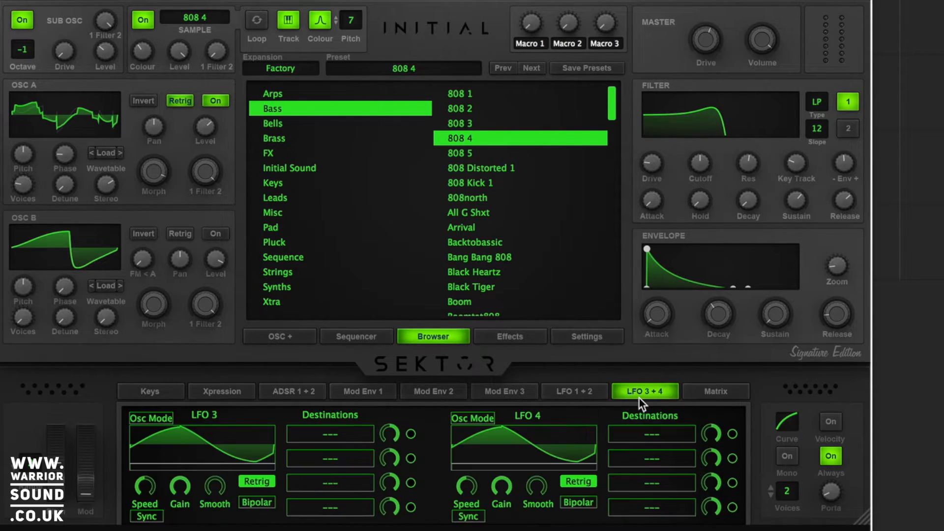
{"action": "left_click", "coordinate": [547, 391]}
- Try different LFO 1 modulation amounts for Filter 1 Drive and Filter 1 Res
{"action": "mouse_move", "coordinate": [387, 443]}
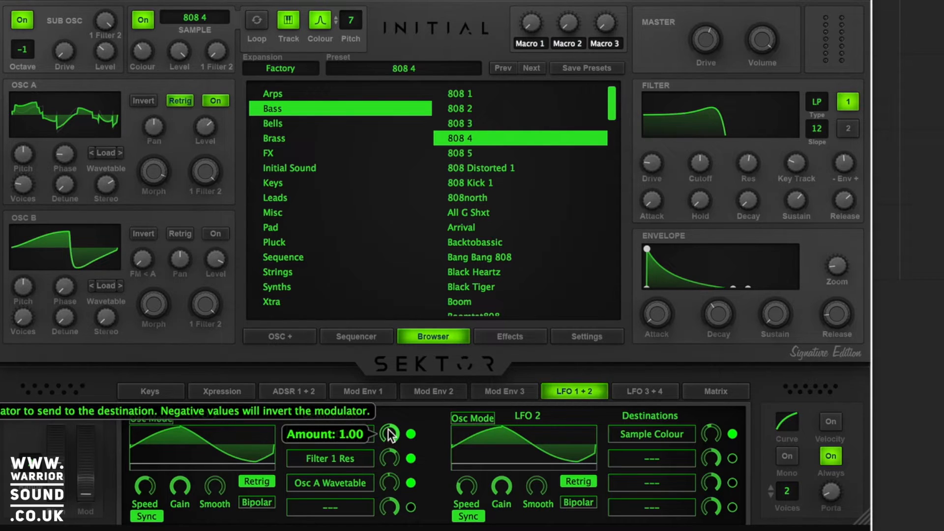
{"action": "left_click_drag", "start_coordinate": [388, 435], "coordinate": [409, 381]}
{"action": "left_click_drag", "start_coordinate": [390, 457], "coordinate": [412, 446]}
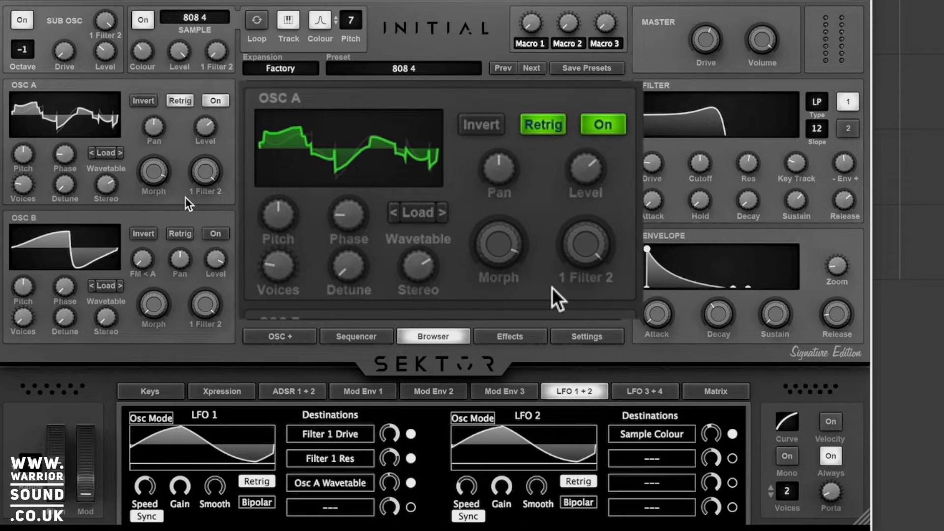
- Raise the Voices, Level and Stereo settings of OSC A, taking Stereo to its maximum
{"action": "mouse_move", "coordinate": [21, 188]}
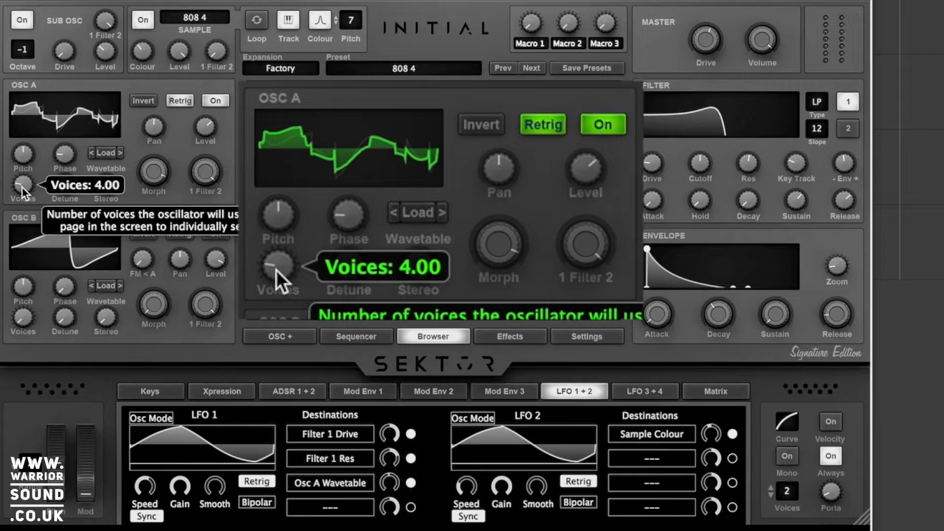
{"action": "left_click_drag", "start_coordinate": [104, 183], "coordinate": [105, 155]}
{"action": "left_click_drag", "start_coordinate": [28, 185], "coordinate": [33, 66]}
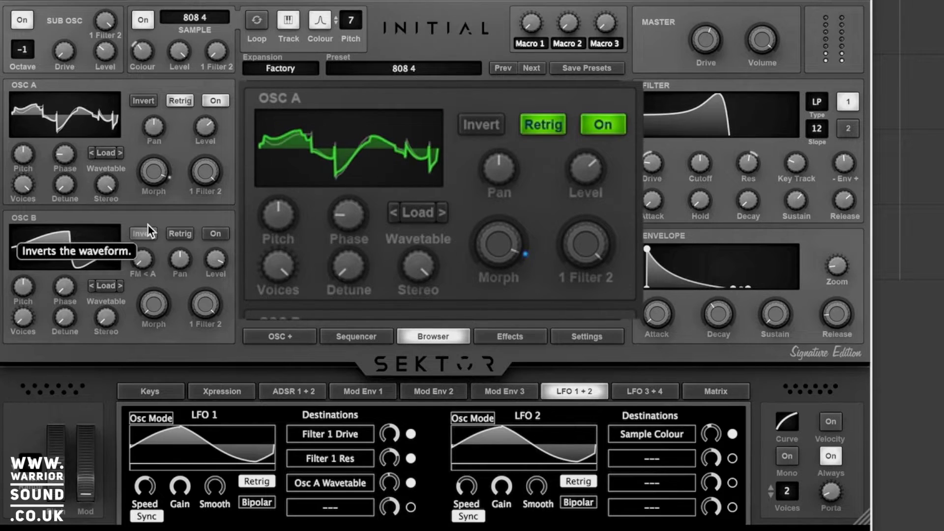
{"action": "left_click", "coordinate": [205, 99]}
{"action": "left_click_drag", "start_coordinate": [204, 95], "coordinate": [205, 68]}
{"action": "left_click_drag", "start_coordinate": [107, 188], "coordinate": [108, 55]}
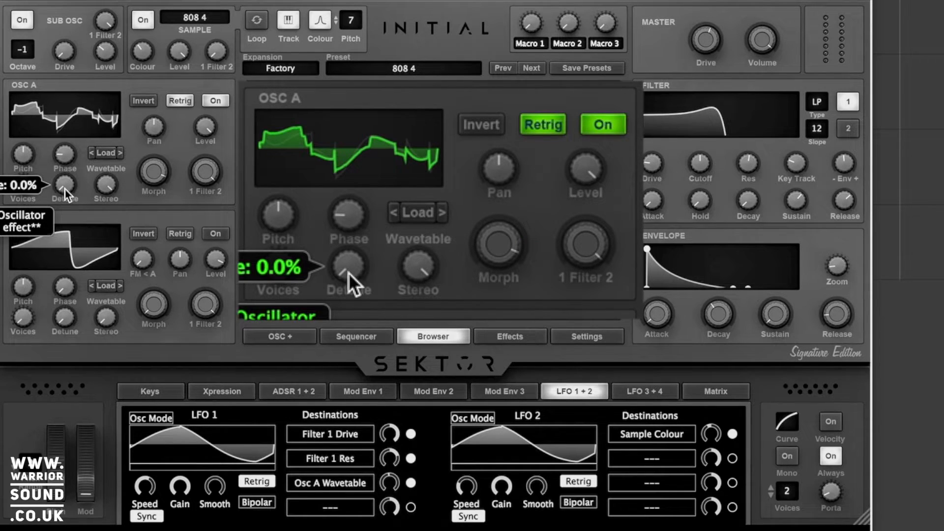
- Try OSC A Detune at 43.8% with full Stereo, return Detune to zero and reduce Voices
{"action": "left_click_drag", "start_coordinate": [64, 188], "coordinate": [71, 150]}
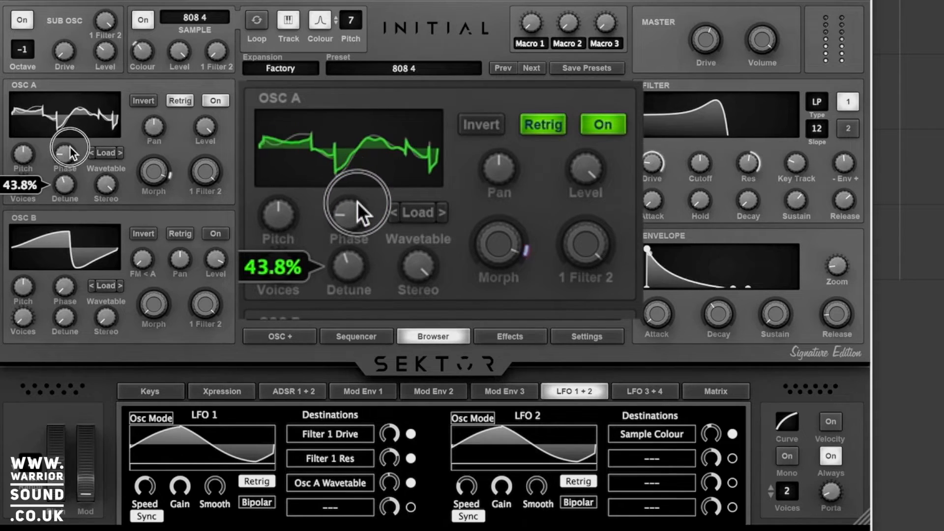
{"action": "left_click_drag", "start_coordinate": [104, 187], "coordinate": [116, 31]}
{"action": "left_click_drag", "start_coordinate": [57, 194], "coordinate": [66, 237]}
{"action": "left_click_drag", "start_coordinate": [23, 185], "coordinate": [28, 276]}
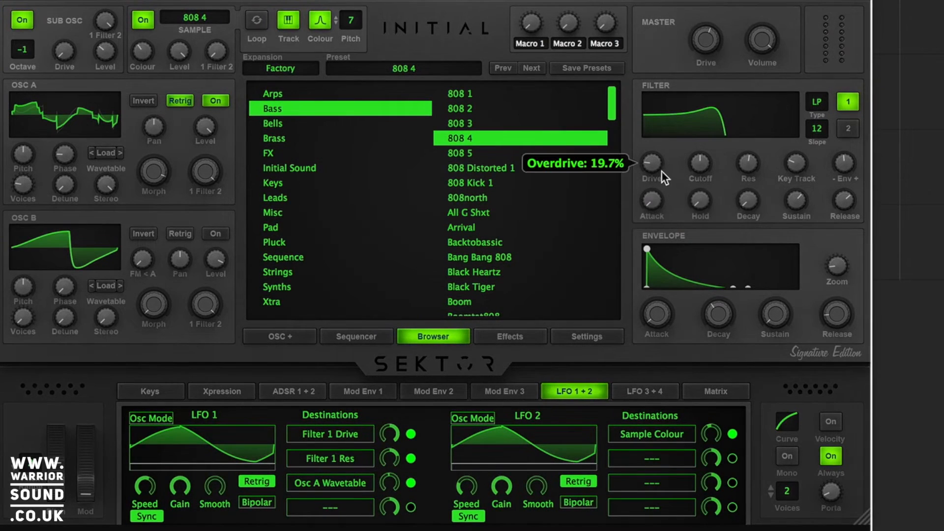
- Lower the OSC A Level to about -17.3 dB and add ADSR 1 as its modulation source
{"action": "mouse_move", "coordinate": [719, 303]}
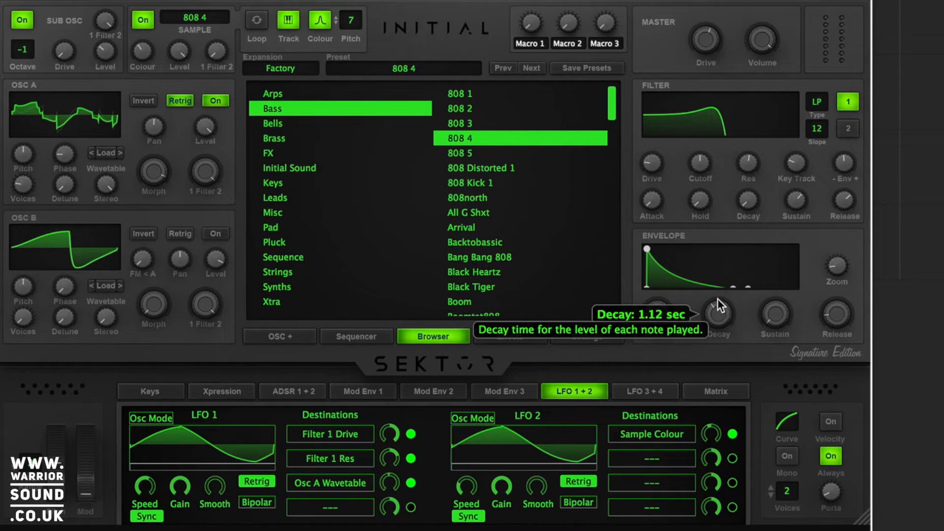
{"action": "left_click_drag", "start_coordinate": [206, 134], "coordinate": [208, 170]}
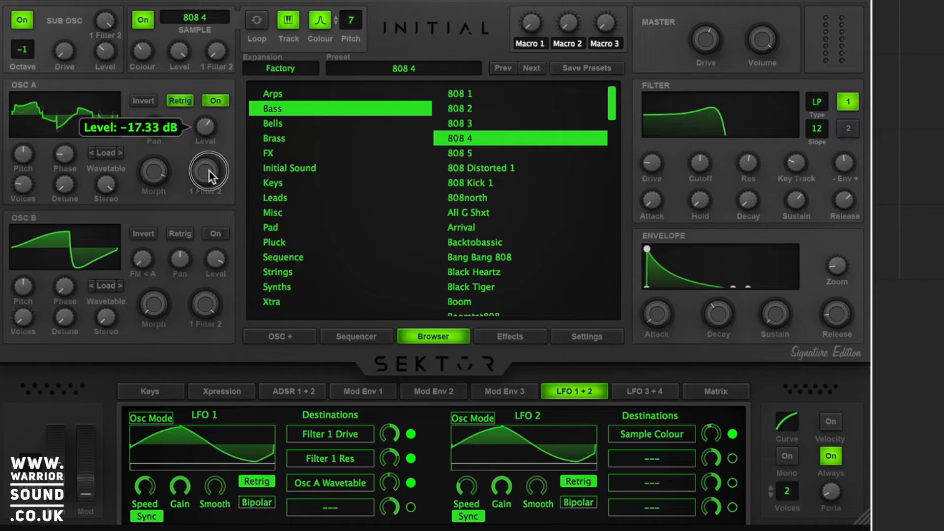
{"action": "right_click", "coordinate": [204, 129]}
{"action": "mouse_move", "coordinate": [265, 235]}
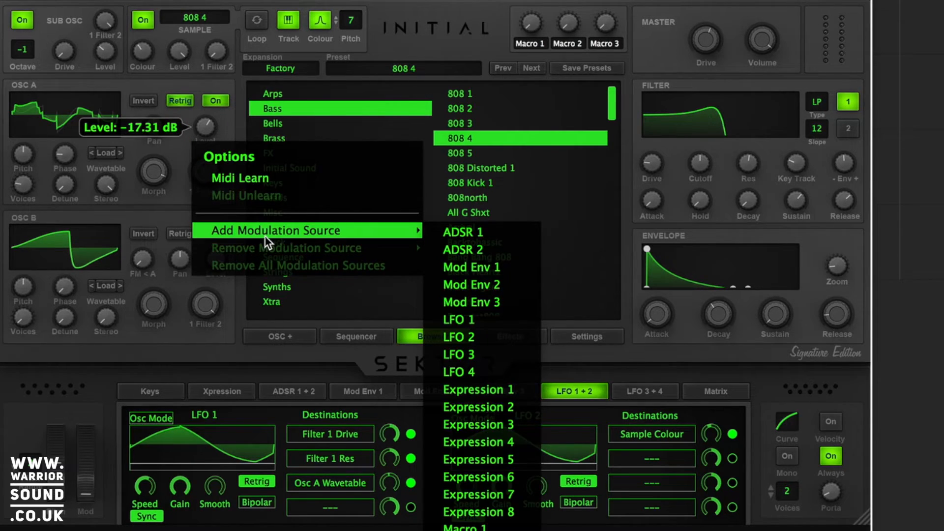
{"action": "left_click", "coordinate": [506, 233]}
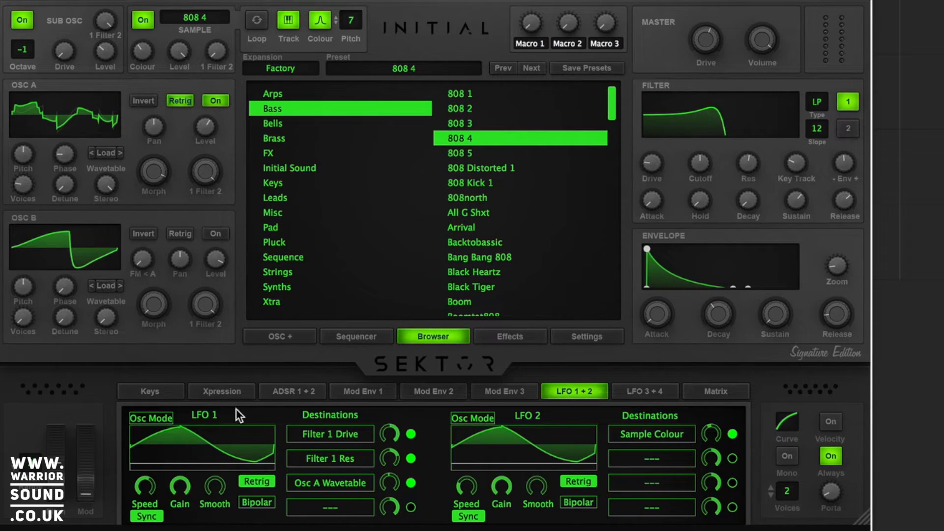
- Open the ADSR 1 + 2 settings and adjust Envelope 1's modulation amount for Osc A Level
{"action": "left_click", "coordinate": [293, 392]}
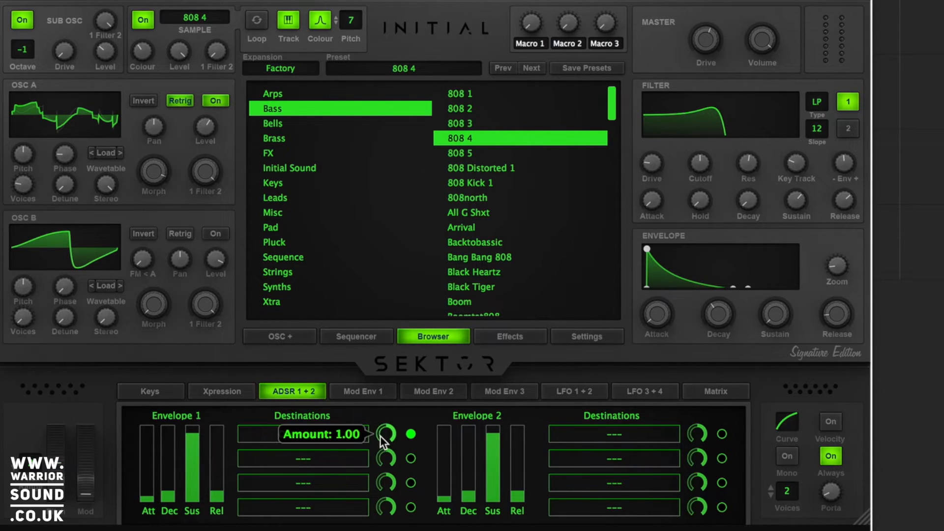
{"action": "mouse_move", "coordinate": [201, 128]}
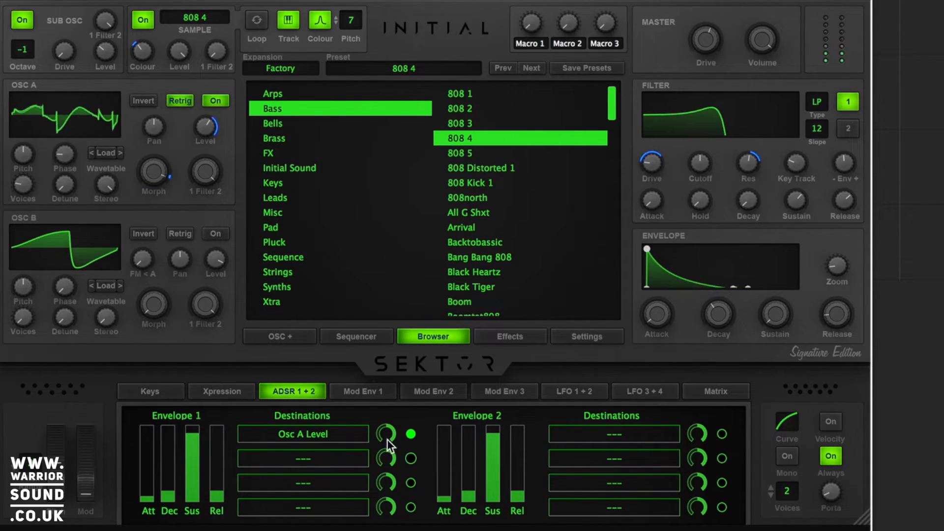
{"action": "left_click_drag", "start_coordinate": [386, 438], "coordinate": [400, 414]}
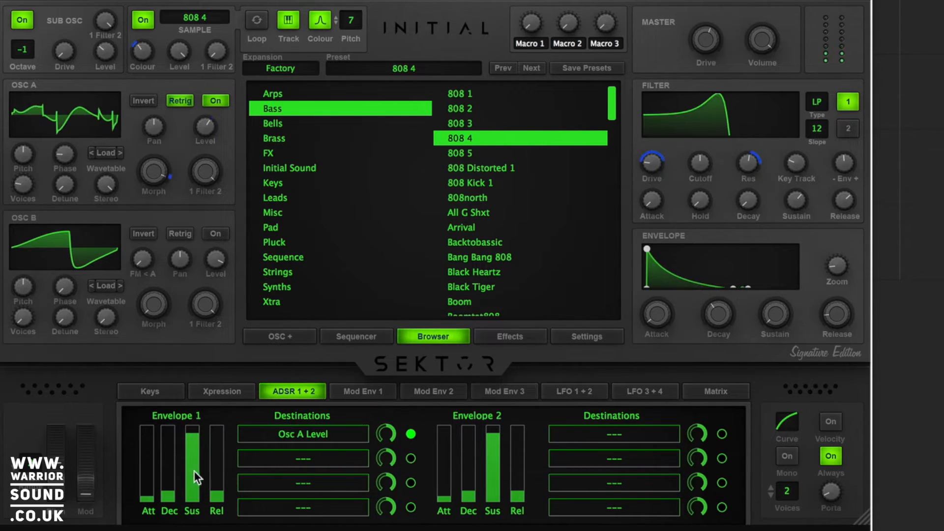
- Shape Envelope 1 with a minimal attack, longer decay, zero sustain and a longer release
{"action": "mouse_move", "coordinate": [146, 504]}
{"action": "left_mouse_down"}
{"action": "mouse_move", "coordinate": [152, 442]}
{"action": "mouse_move", "coordinate": [151, 487]}
{"action": "left_mouse_up"}
{"action": "left_click_drag", "start_coordinate": [189, 430], "coordinate": [164, 465]}
{"action": "left_click_drag", "start_coordinate": [225, 501], "coordinate": [152, 497]}
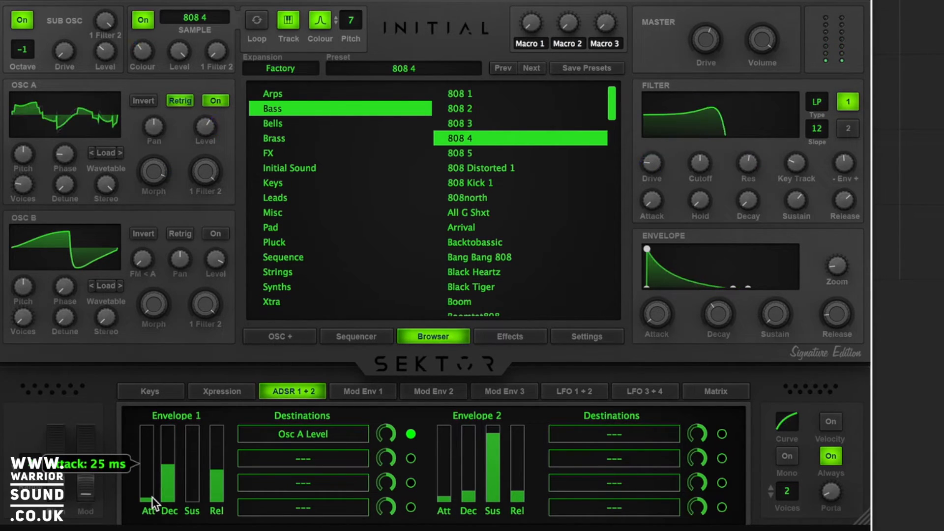
{"action": "left_click", "coordinate": [152, 496]}
{"action": "left_click_drag", "start_coordinate": [152, 496], "coordinate": [152, 529]}
{"action": "left_click_drag", "start_coordinate": [168, 479], "coordinate": [172, 459]}
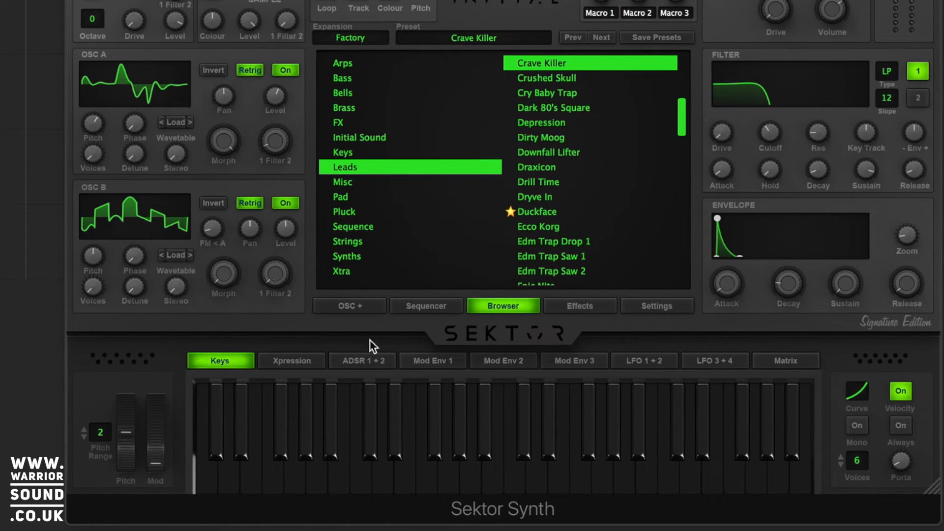
- Draw a pattern of 0 notes rising through +3, +5, +7 and +8 to +9 in Crave Killer's sequencer and switch it on
{"action": "left_click", "coordinate": [349, 311]}
{"action": "left_click", "coordinate": [524, 403]}
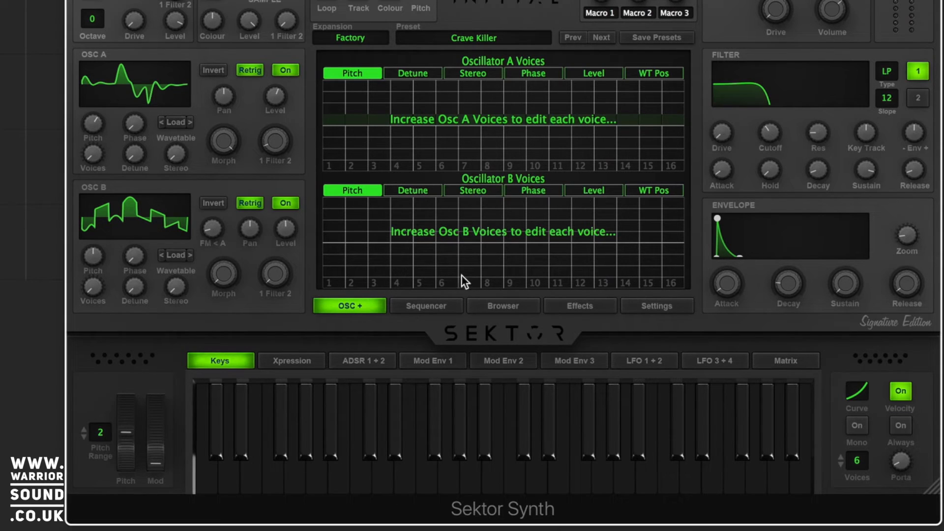
{"action": "left_click", "coordinate": [424, 310]}
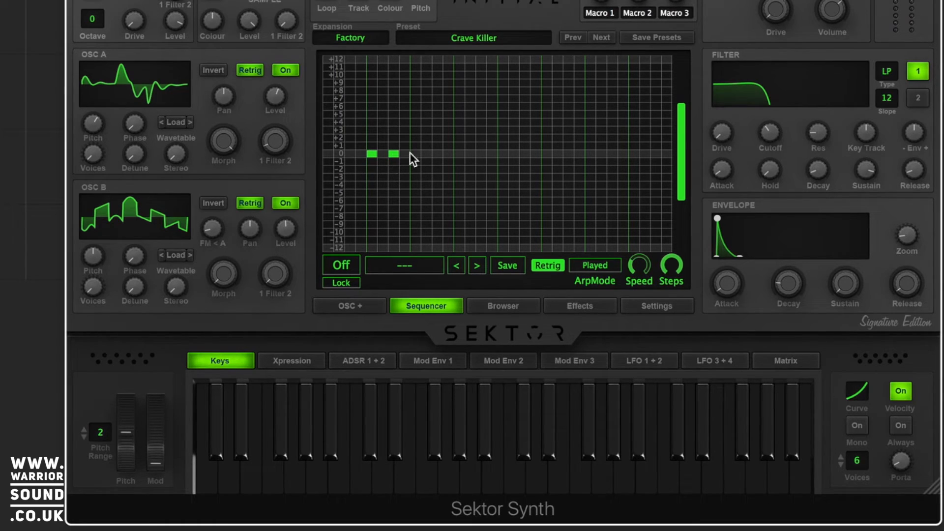
{"action": "left_click", "coordinate": [426, 130]}
{"action": "left_click", "coordinate": [341, 266]}
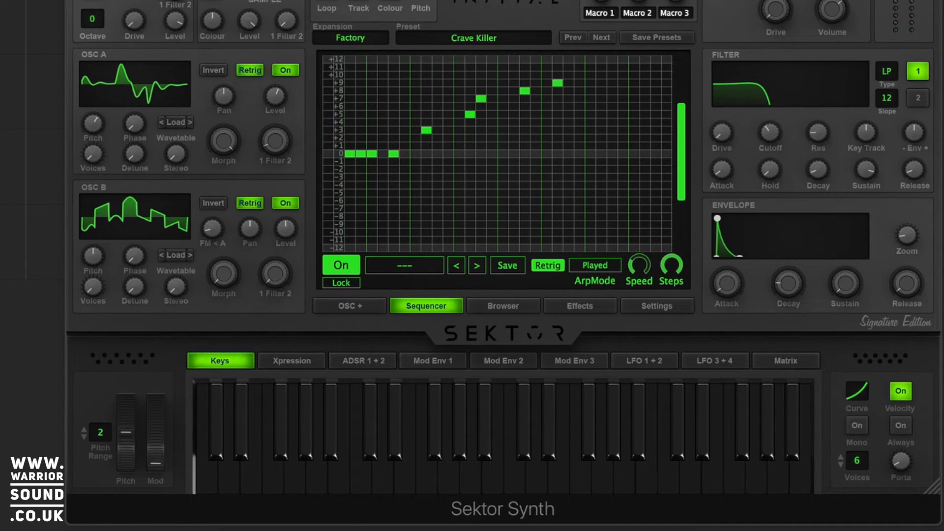
- Return to the Factory preset browser and list the Arps category
{"action": "left_click", "coordinate": [358, 37]}
{"action": "left_click", "coordinate": [368, 123]}
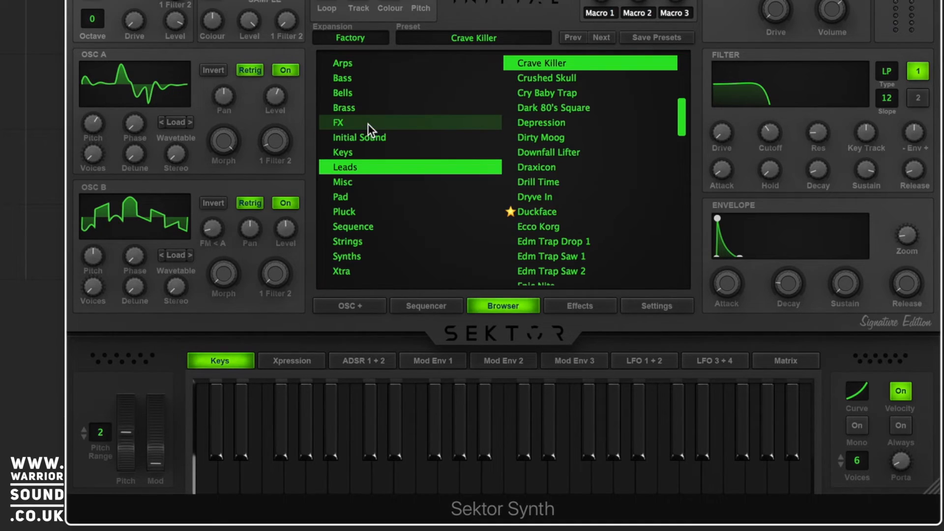
{"action": "left_click", "coordinate": [335, 64]}
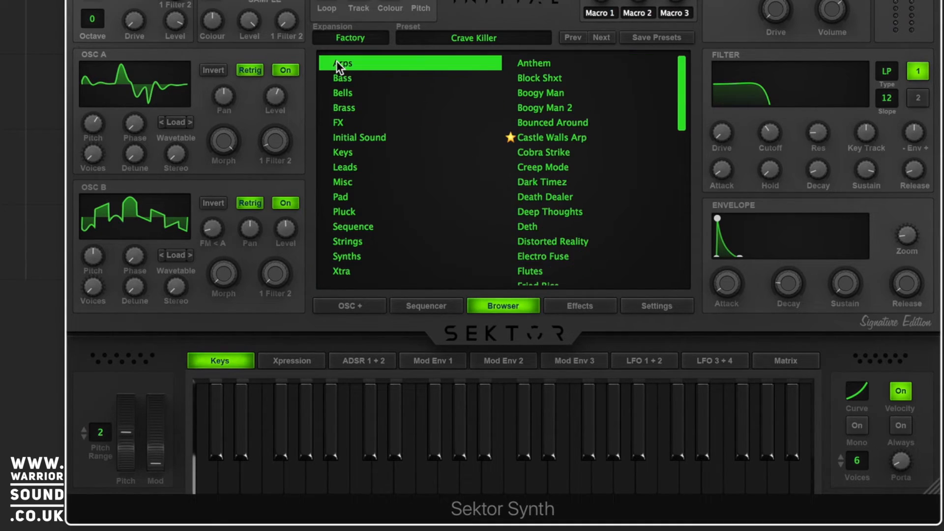
- Load the Block Shxt preset, advance its sequencer through the pattern presets to Cel Shader and play it back
{"action": "left_click", "coordinate": [541, 77]}
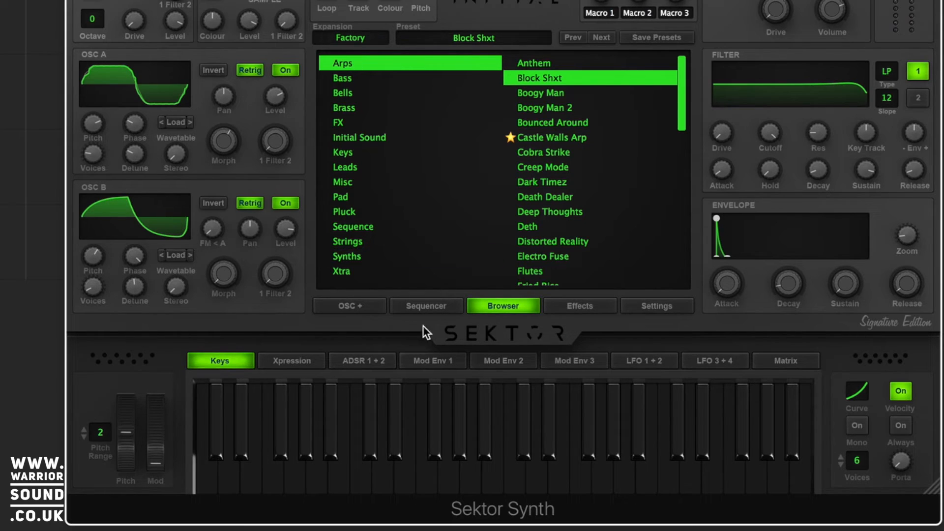
{"action": "left_click", "coordinate": [429, 308]}
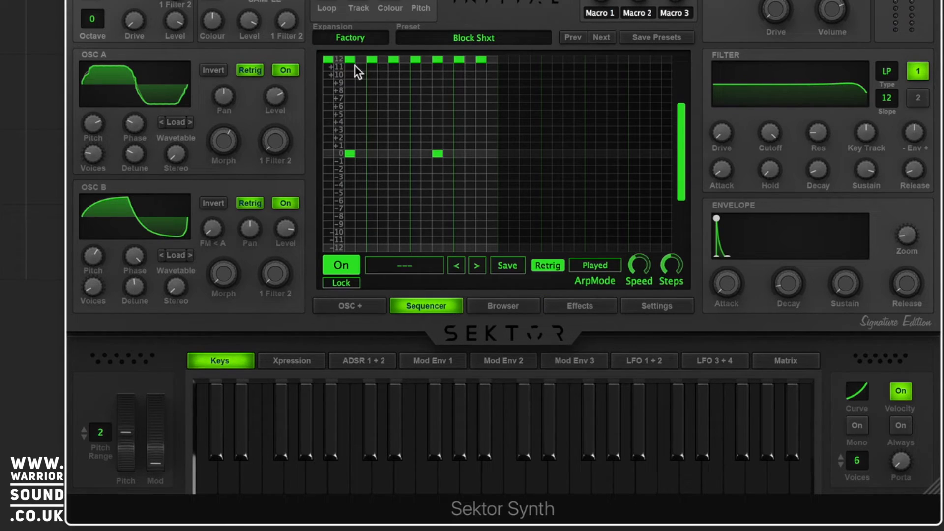
{"action": "left_click", "coordinate": [479, 270]}
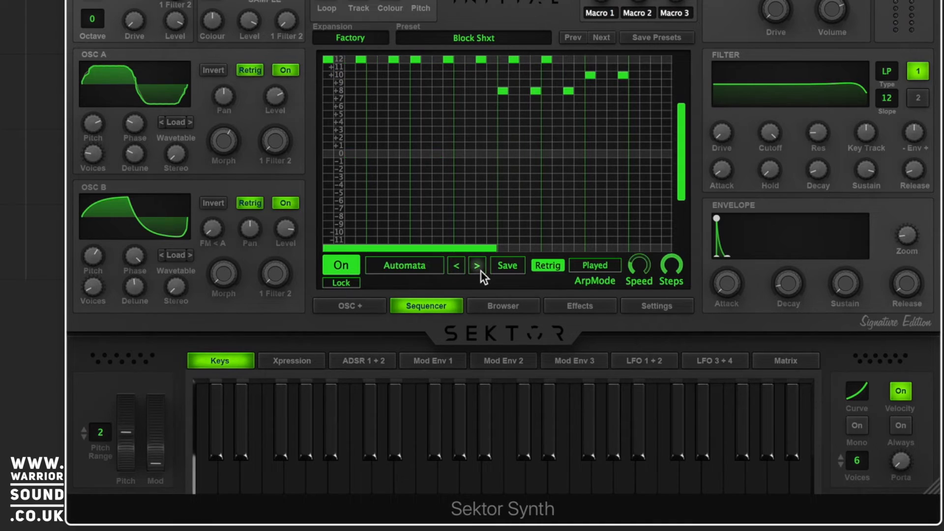
{"action": "left_click", "coordinate": [476, 266]}
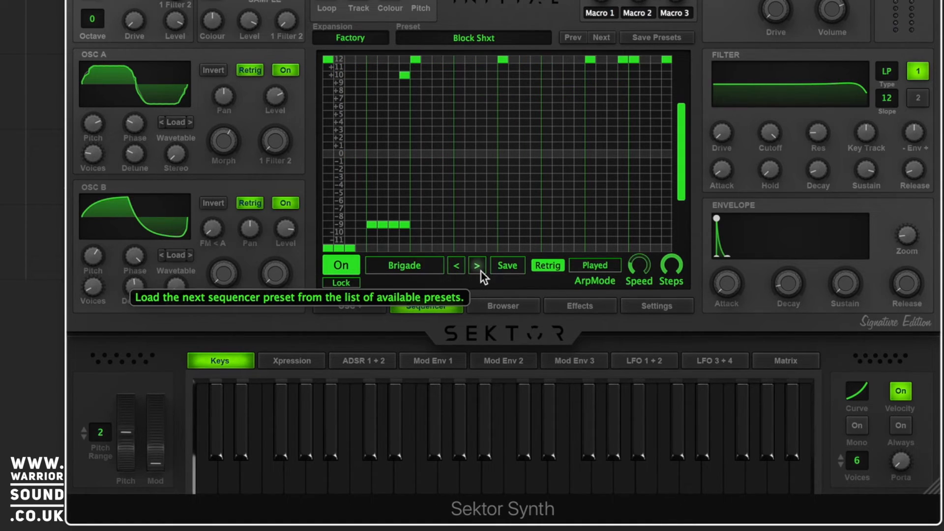
{"action": "left_click", "coordinate": [477, 266]}
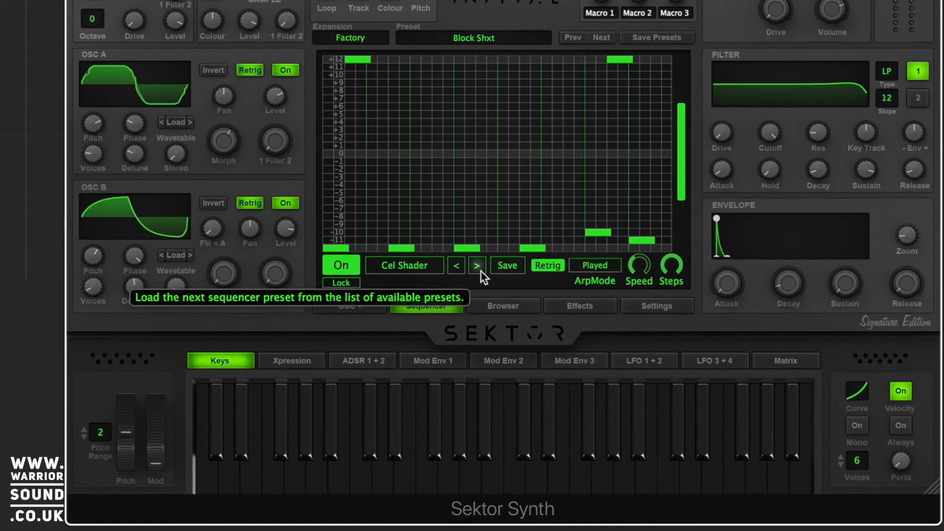
{"action": "key", "text": "space"}
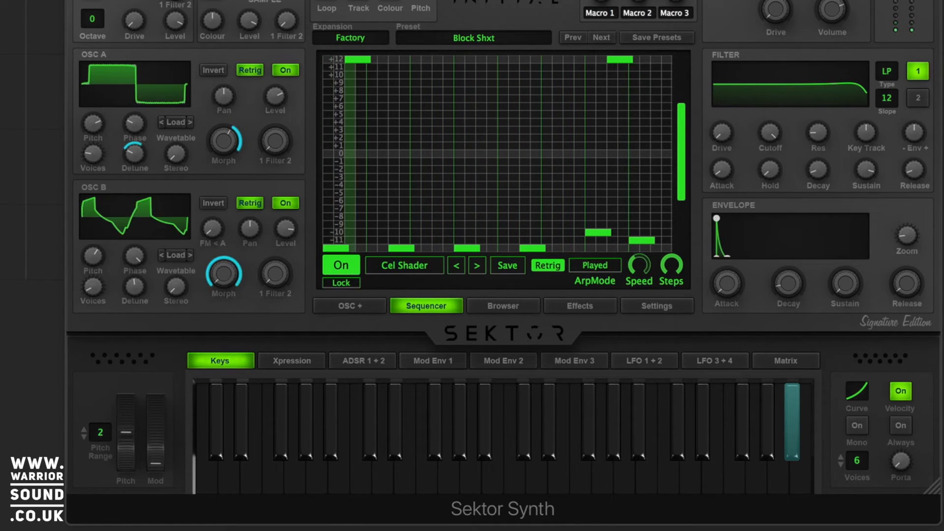
- Audition the sequencer presets from Chateau Mouton through to Chord Minor 01, and load Bit Coast from the Signature set
{"action": "left_click", "coordinate": [475, 266]}
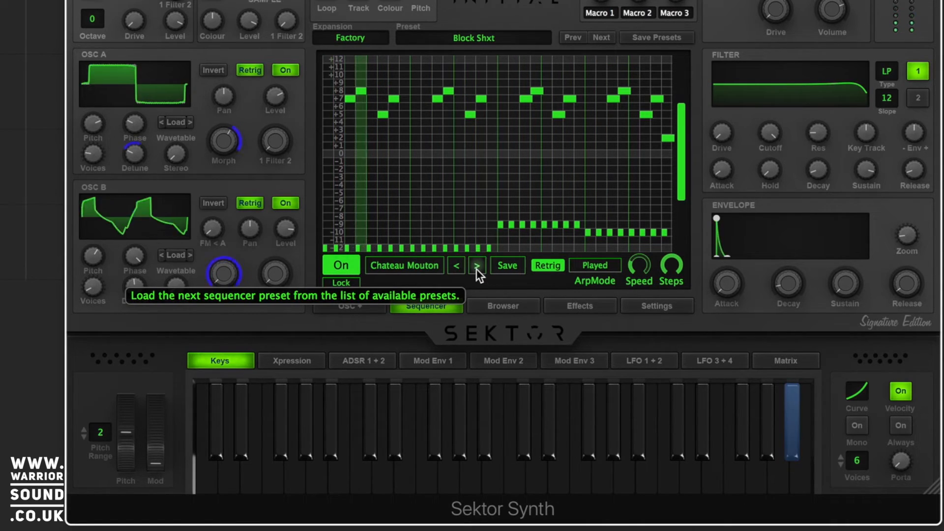
{"action": "left_click", "coordinate": [475, 266]}
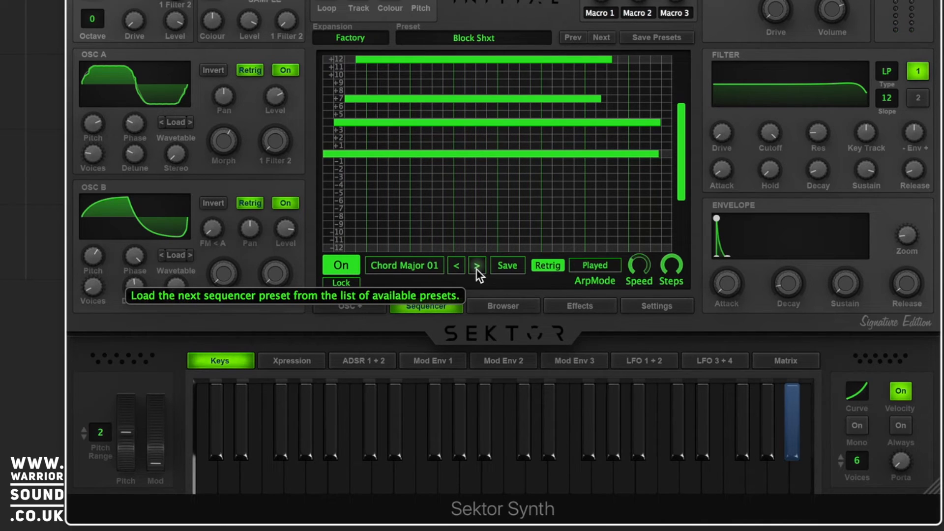
{"action": "left_click", "coordinate": [475, 266]}
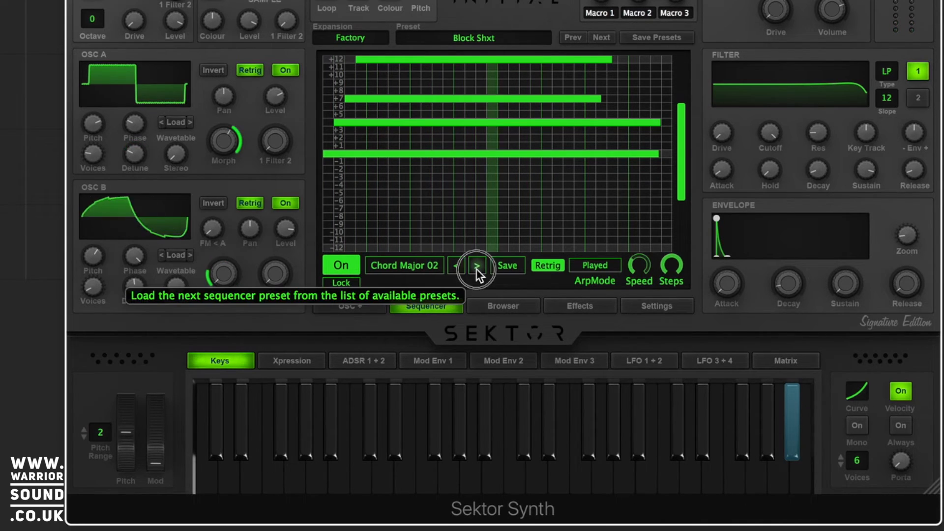
{"action": "left_click", "coordinate": [476, 267]}
{"action": "left_click", "coordinate": [417, 272]}
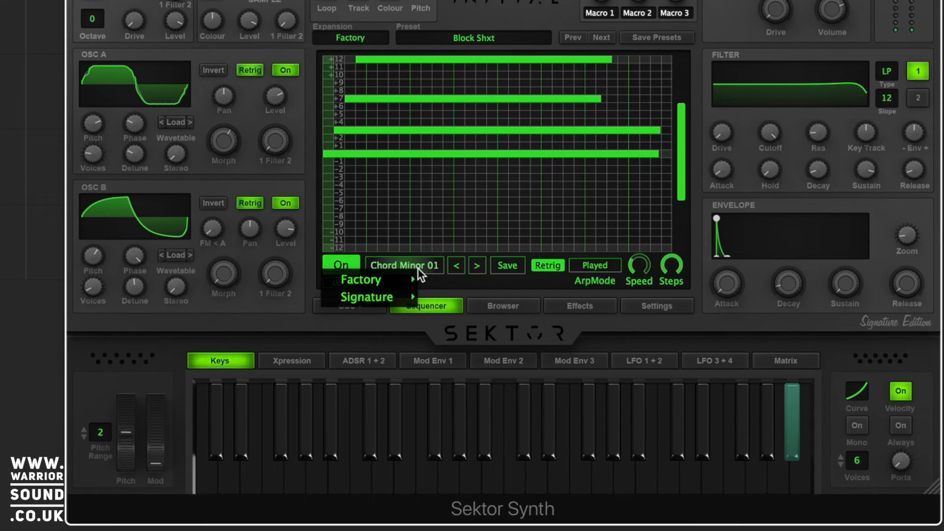
{"action": "mouse_move", "coordinate": [391, 301]}
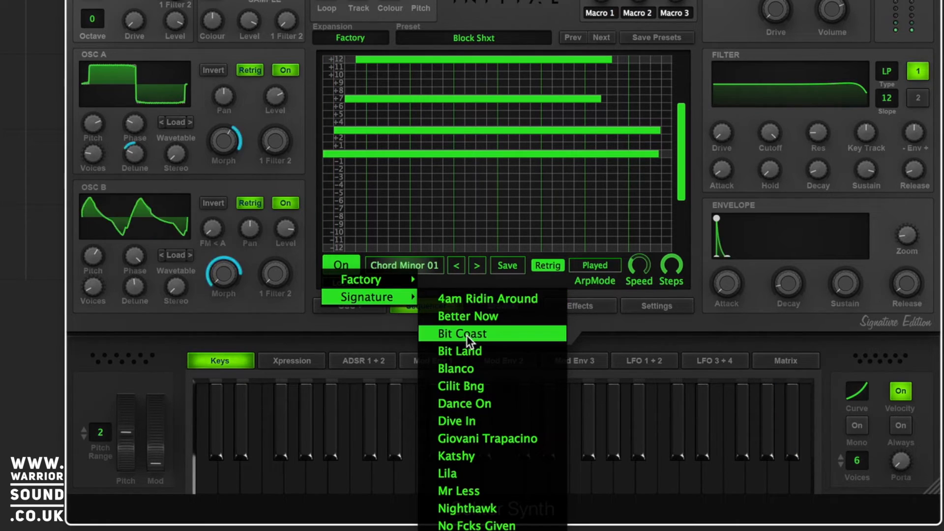
{"action": "left_click", "coordinate": [467, 334]}
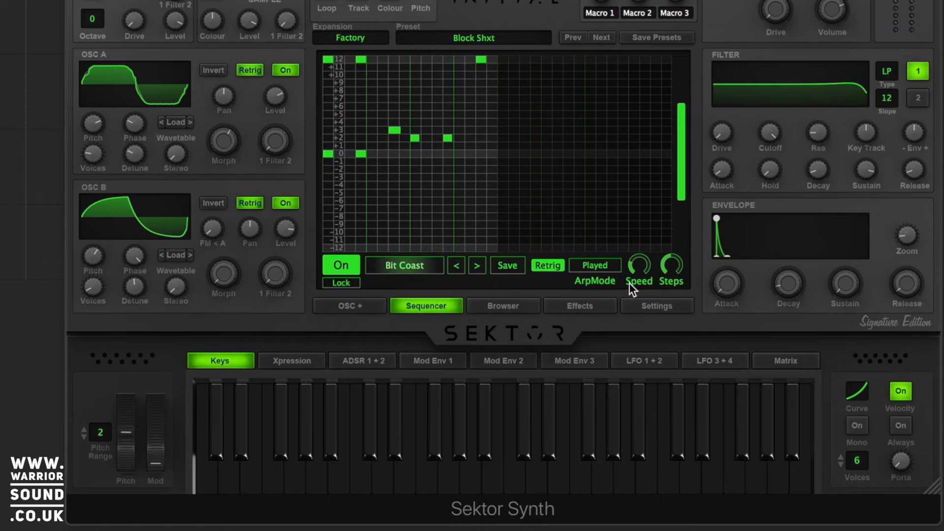
- Reorder Effect Rack 1 so Chorus sits above Phaser and Trance Gate comes at the end of the chain
{"action": "left_click", "coordinate": [587, 300]}
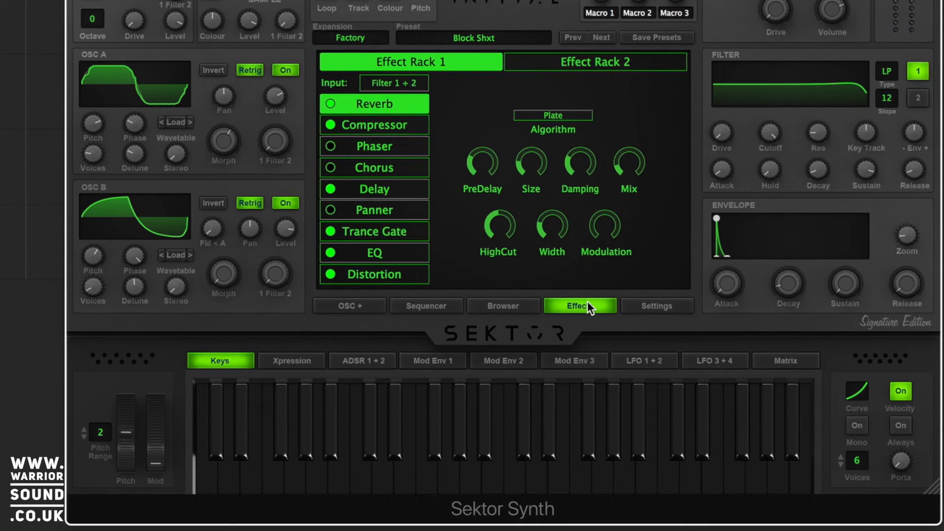
{"action": "left_click_drag", "start_coordinate": [411, 169], "coordinate": [399, 153]}
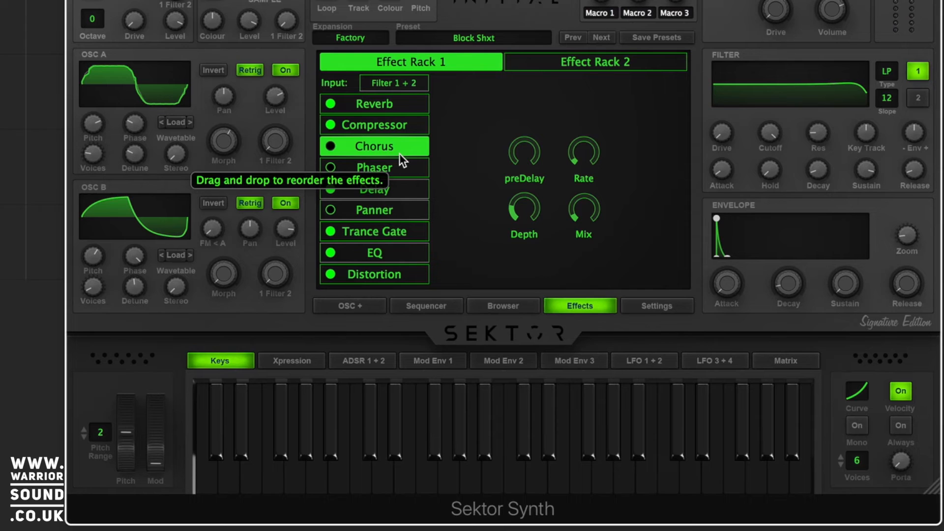
{"action": "left_click", "coordinate": [391, 227]}
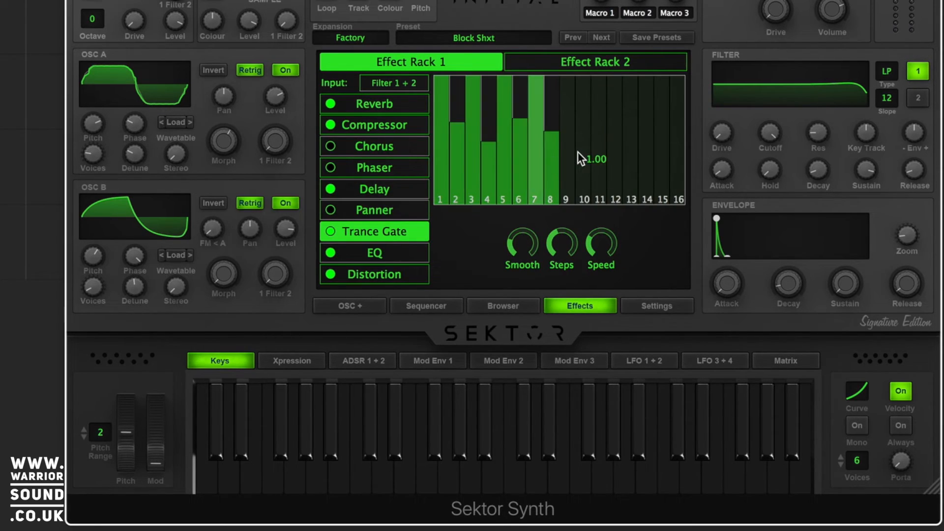
{"action": "mouse_move", "coordinate": [458, 150]}
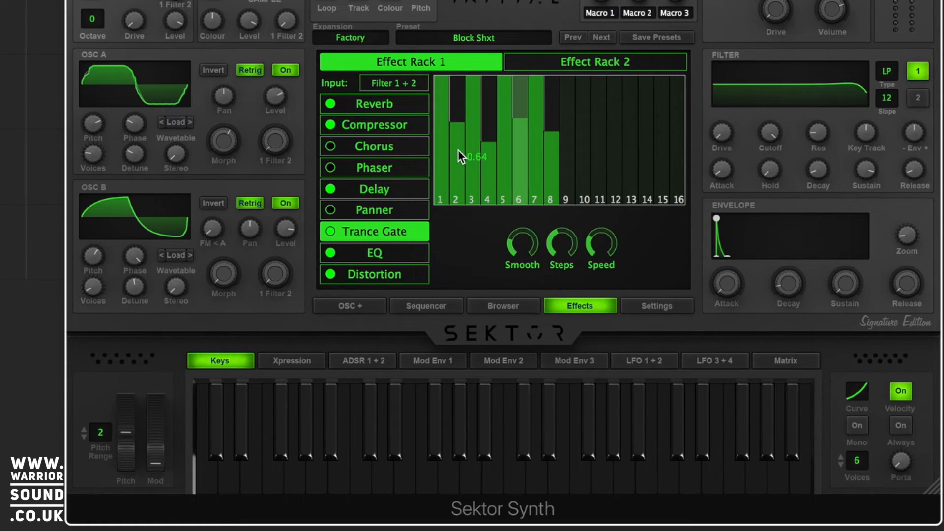
{"action": "left_click_drag", "start_coordinate": [373, 226], "coordinate": [379, 281]}
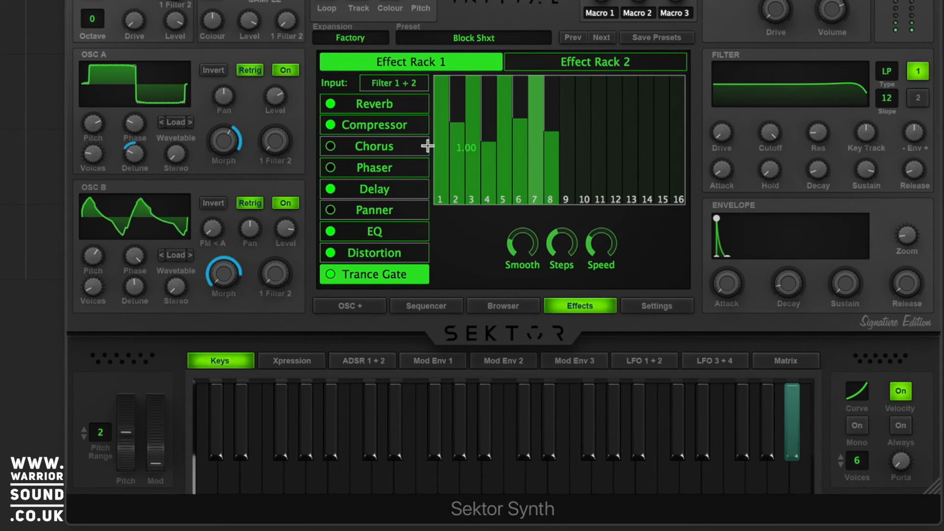
- Reshape the Trance Gate pattern with lower steps 2 and 6, maximum Smooth, 16 steps and levels falling from step 9 to 12
{"action": "left_click_drag", "start_coordinate": [461, 152], "coordinate": [461, 159]}
{"action": "left_click_drag", "start_coordinate": [516, 141], "coordinate": [516, 168]}
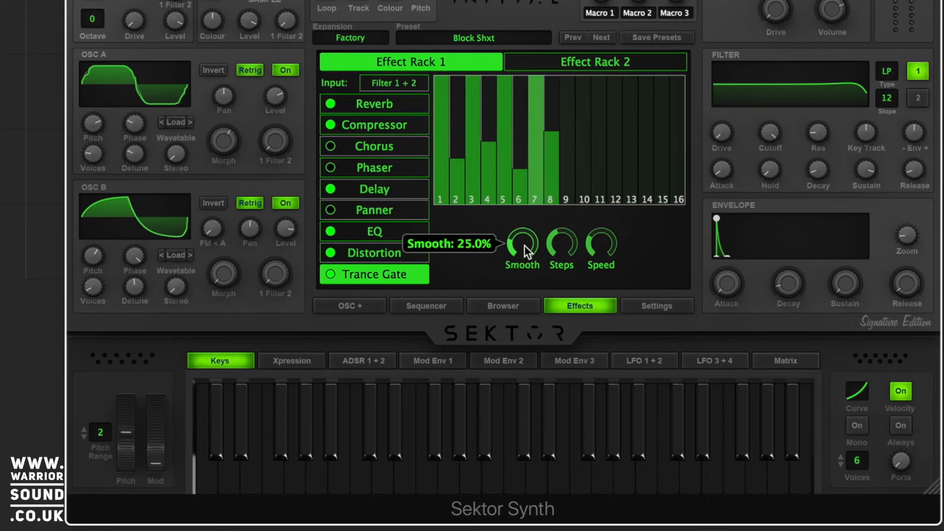
{"action": "left_click_drag", "start_coordinate": [524, 248], "coordinate": [525, 173]}
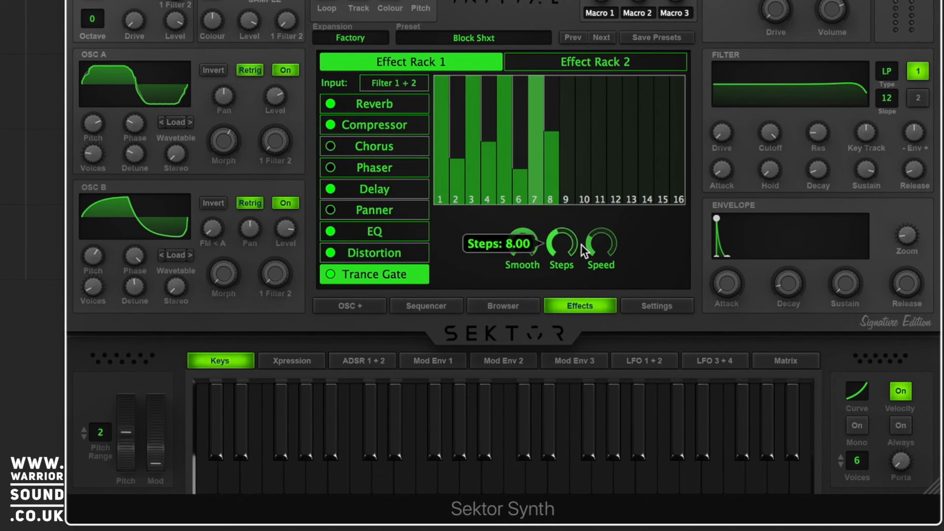
{"action": "left_click_drag", "start_coordinate": [558, 248], "coordinate": [564, 71]}
{"action": "mouse_move", "coordinate": [567, 108]}
{"action": "left_mouse_down"}
{"action": "mouse_move", "coordinate": [578, 154]}
{"action": "mouse_move", "coordinate": [636, 209]}
{"action": "mouse_move", "coordinate": [699, 228]}
{"action": "left_mouse_up"}
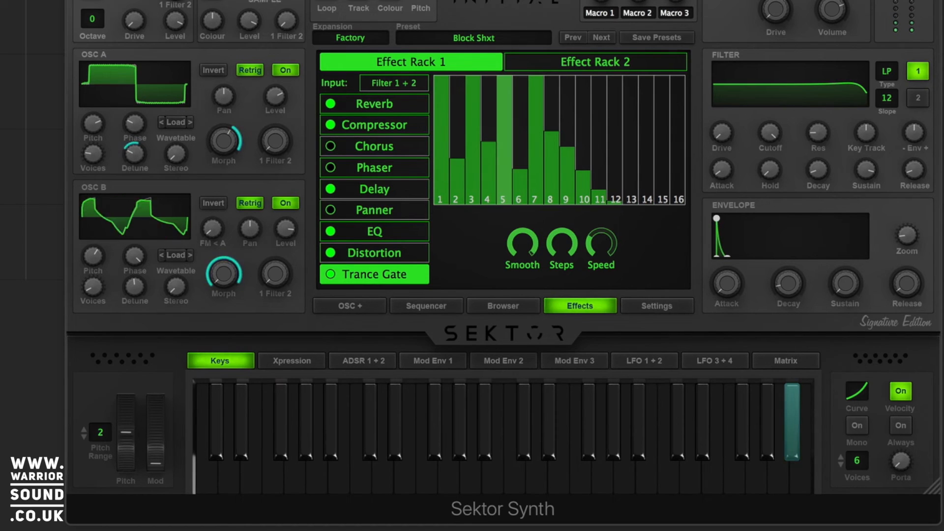
- Open the general settings and change the skin to 02 Light White Knobs from the Factory set
{"action": "left_click", "coordinate": [654, 307]}
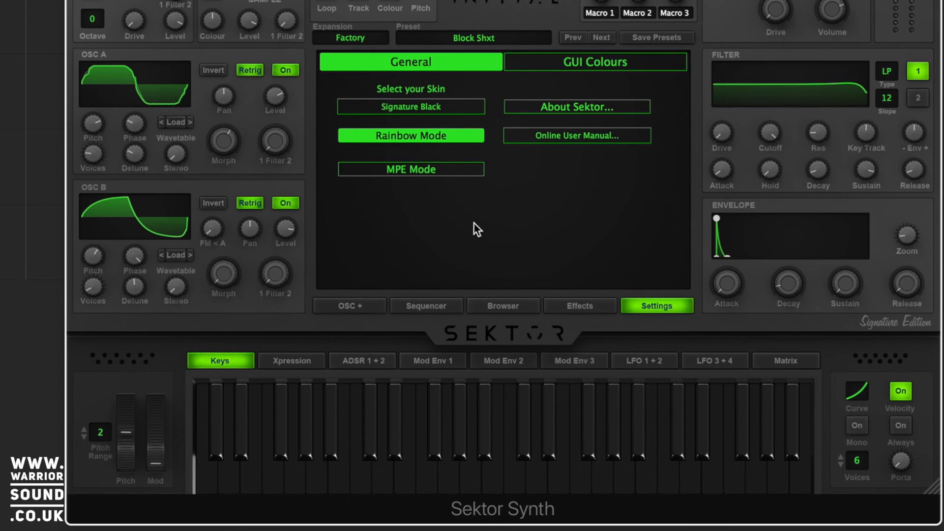
{"action": "left_click", "coordinate": [397, 107]}
{"action": "mouse_move", "coordinate": [362, 122]}
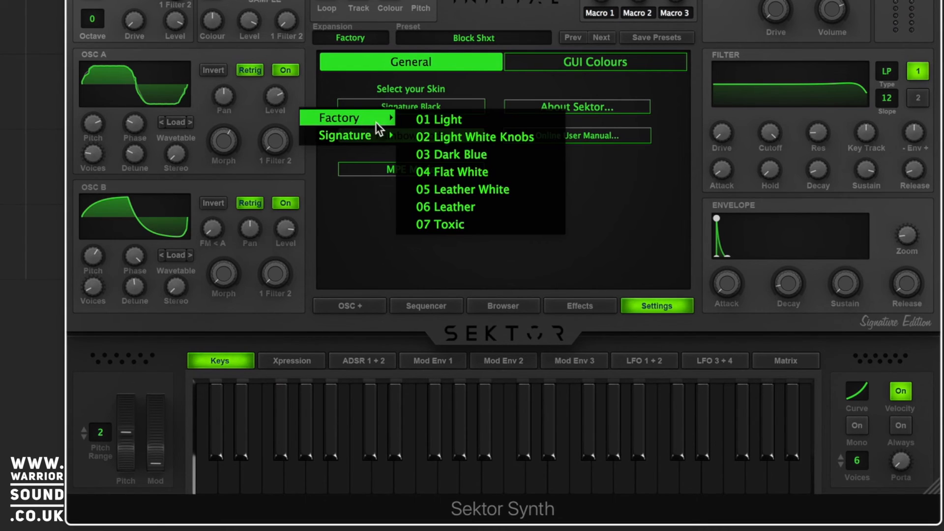
{"action": "left_click", "coordinate": [497, 141]}
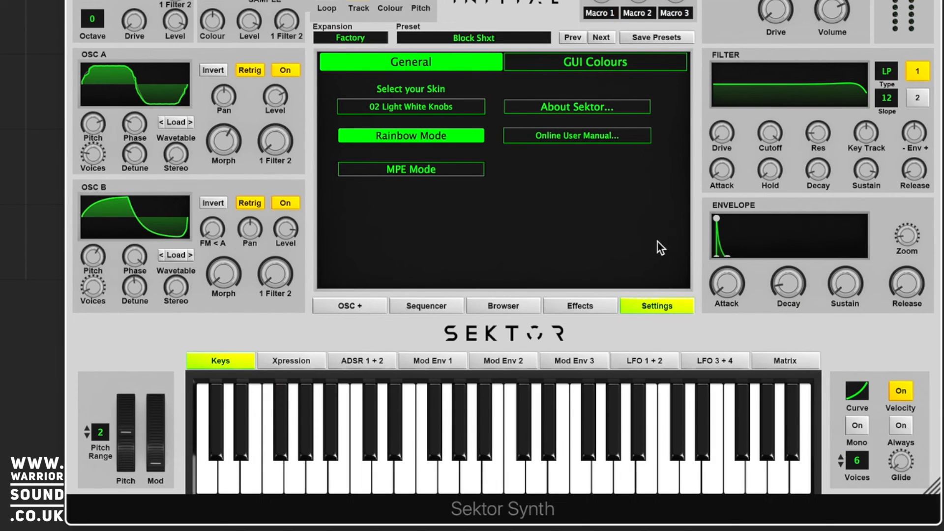
- Change the skin to Signature Black from the Signature set
{"action": "left_click", "coordinate": [384, 109]}
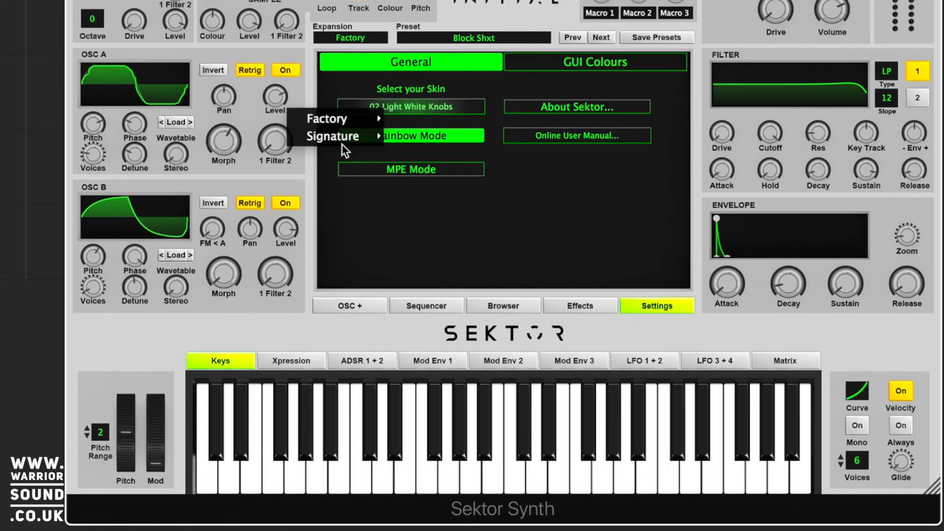
{"action": "mouse_move", "coordinate": [342, 140]}
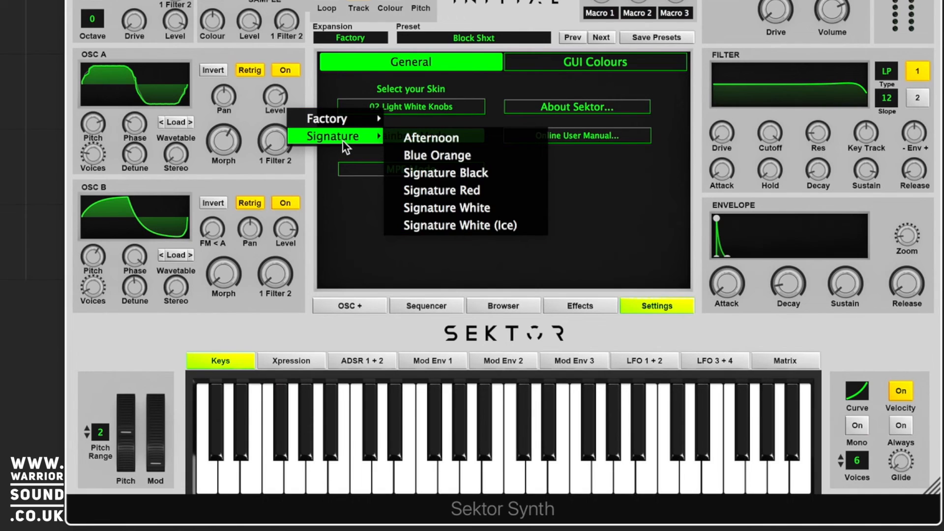
{"action": "left_click", "coordinate": [493, 177]}
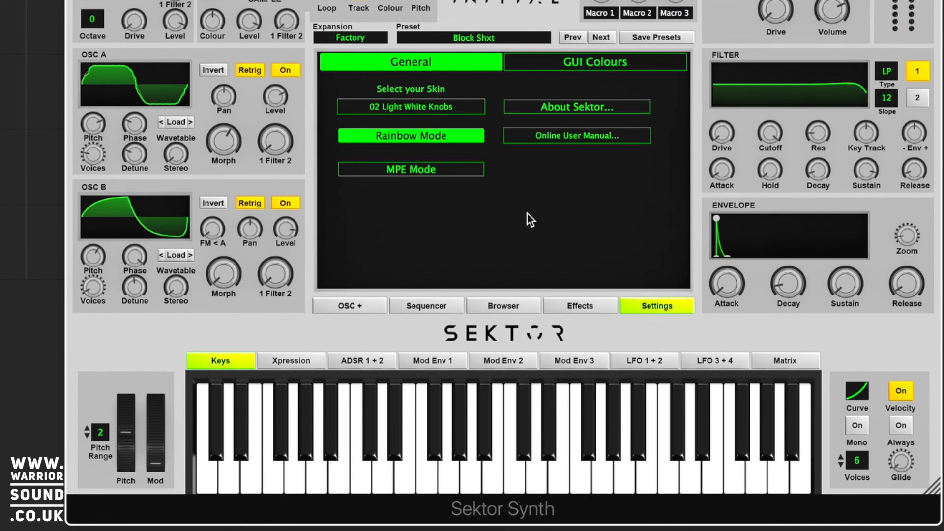